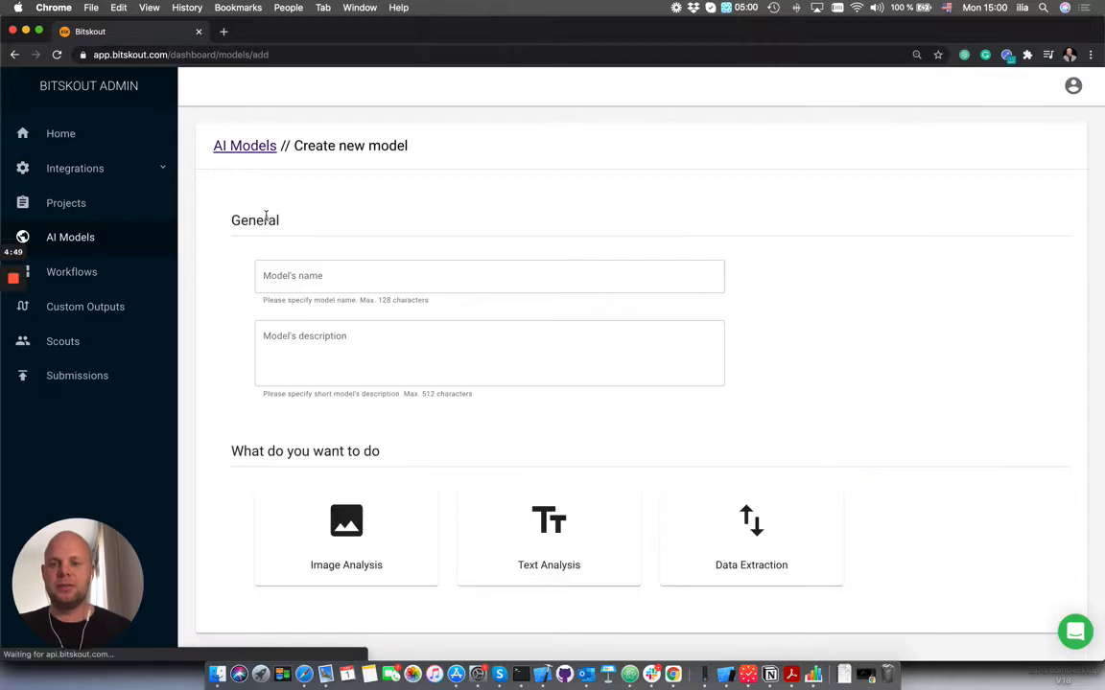
Name the new model "Invoice ACME Corp" and use the same text as its description.
left_click(414, 270)
type("Inoi")
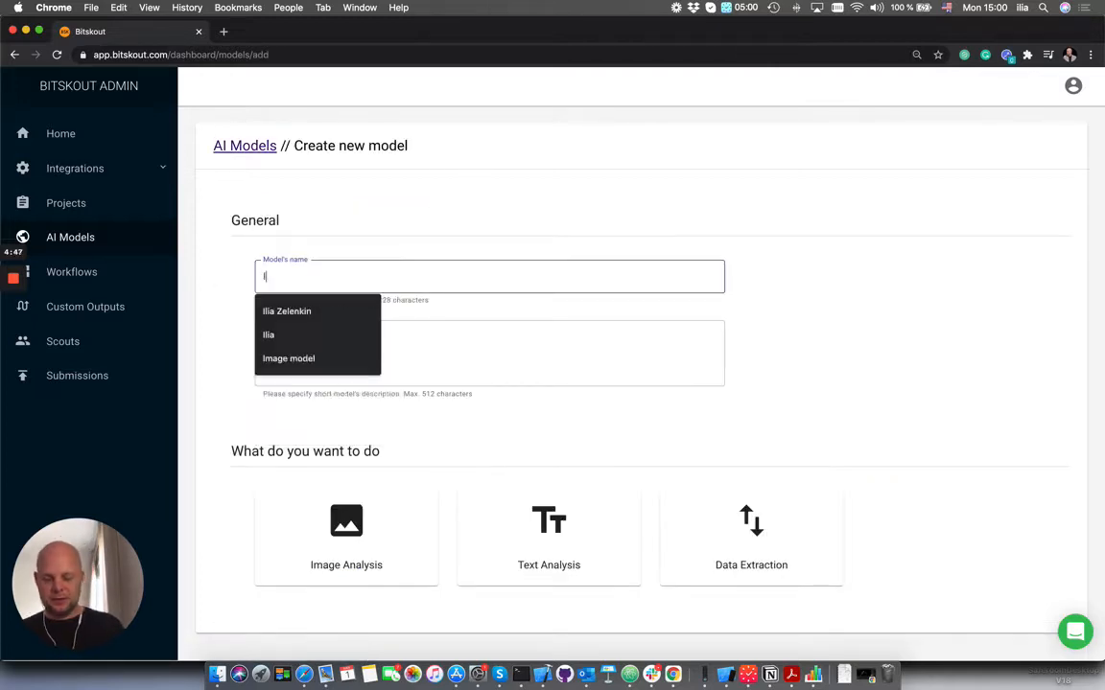
key("BackSpace")
type("voic")
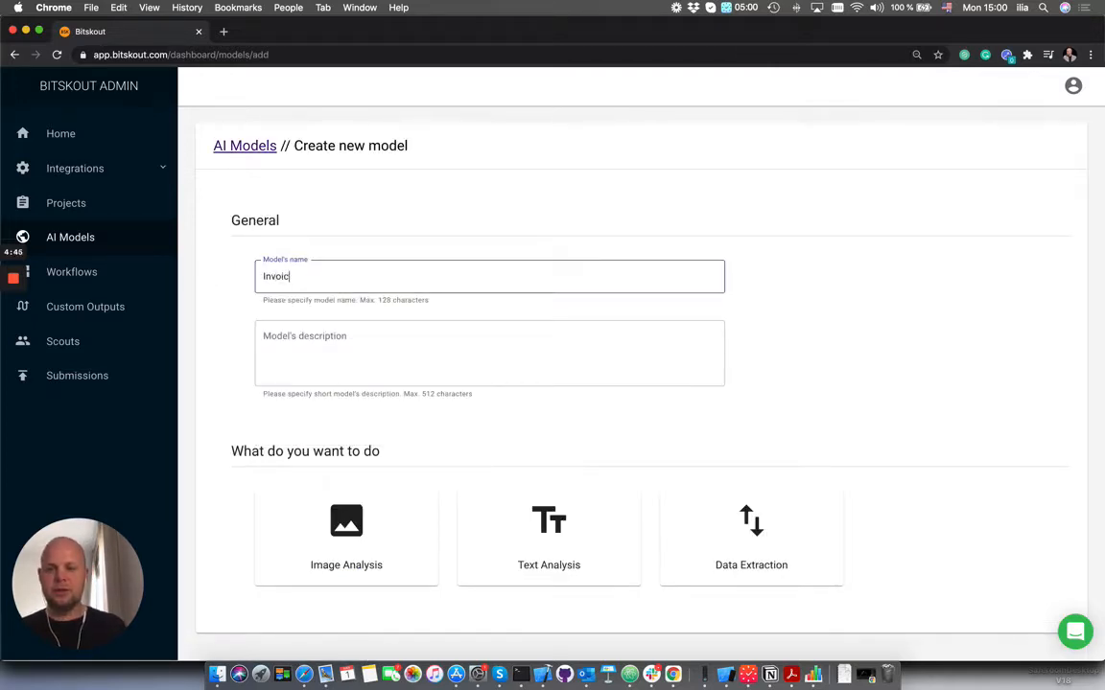
type("e ACME Cor")
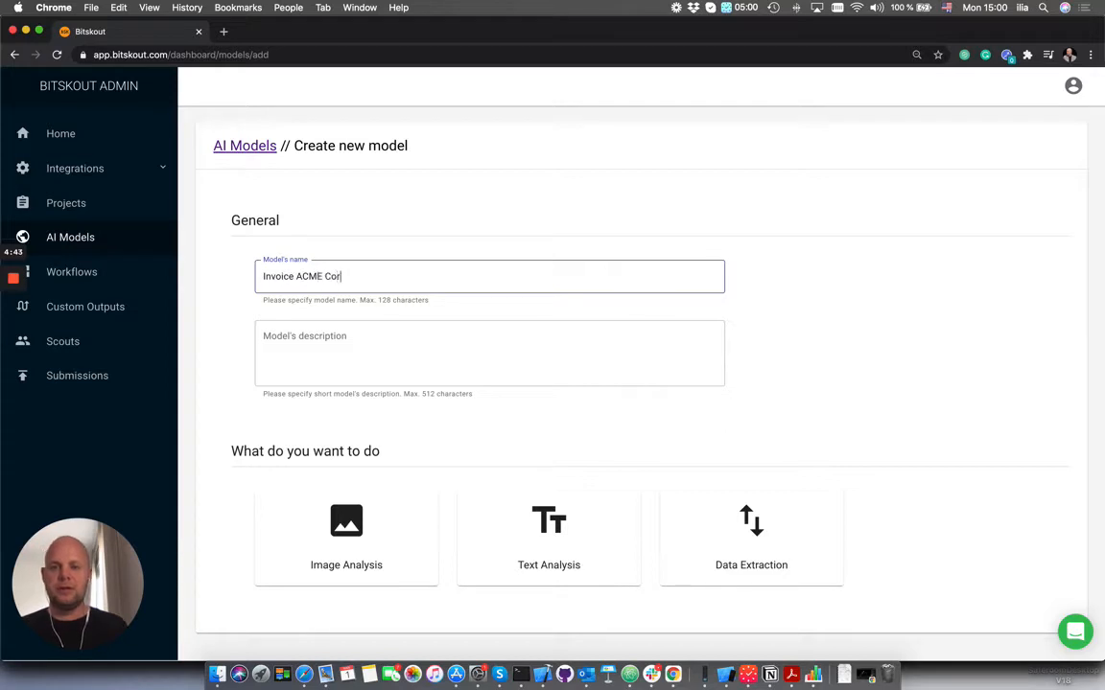
type("p")
left_click_drag(356, 274, 247, 278)
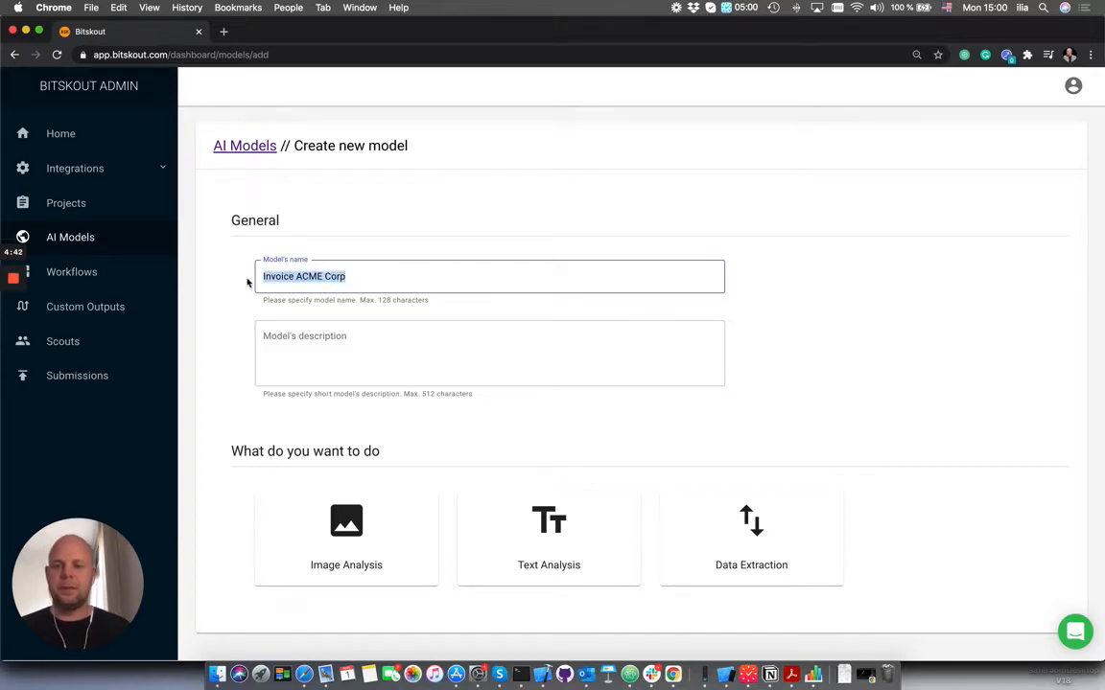
key("super+c")
left_click(335, 345)
key("super+v")
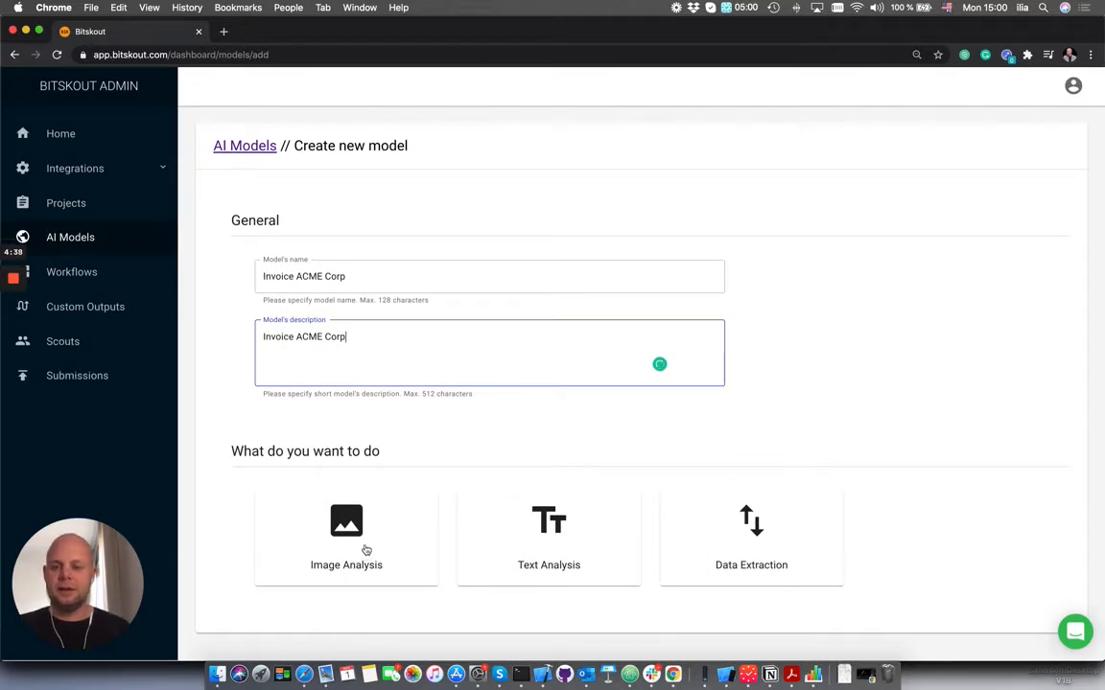
Set the model to perform Data Extraction with the "Extract Data from Documents" option.
left_click(795, 527)
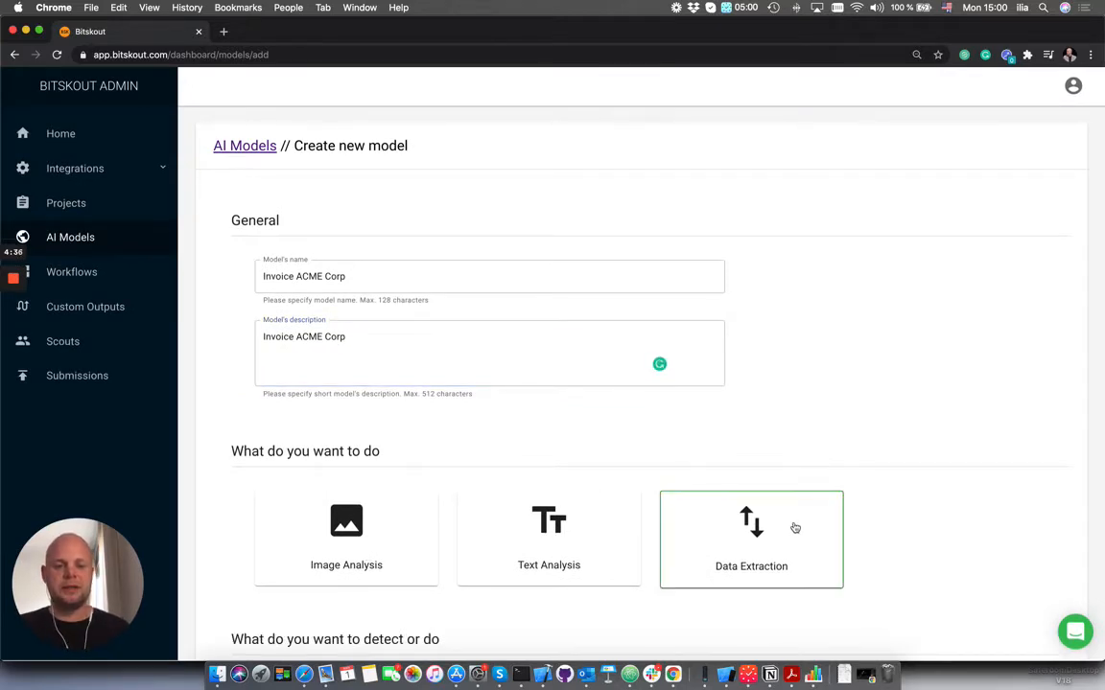
scroll(798, 528, "down", 3)
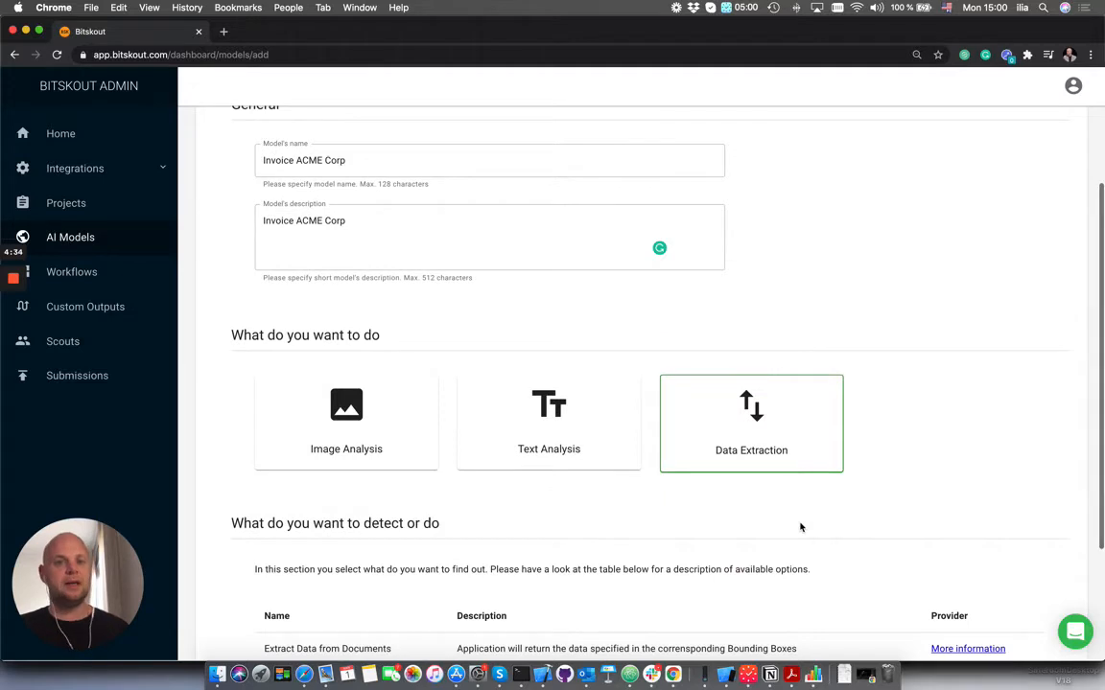
scroll(801, 527, "down", 4)
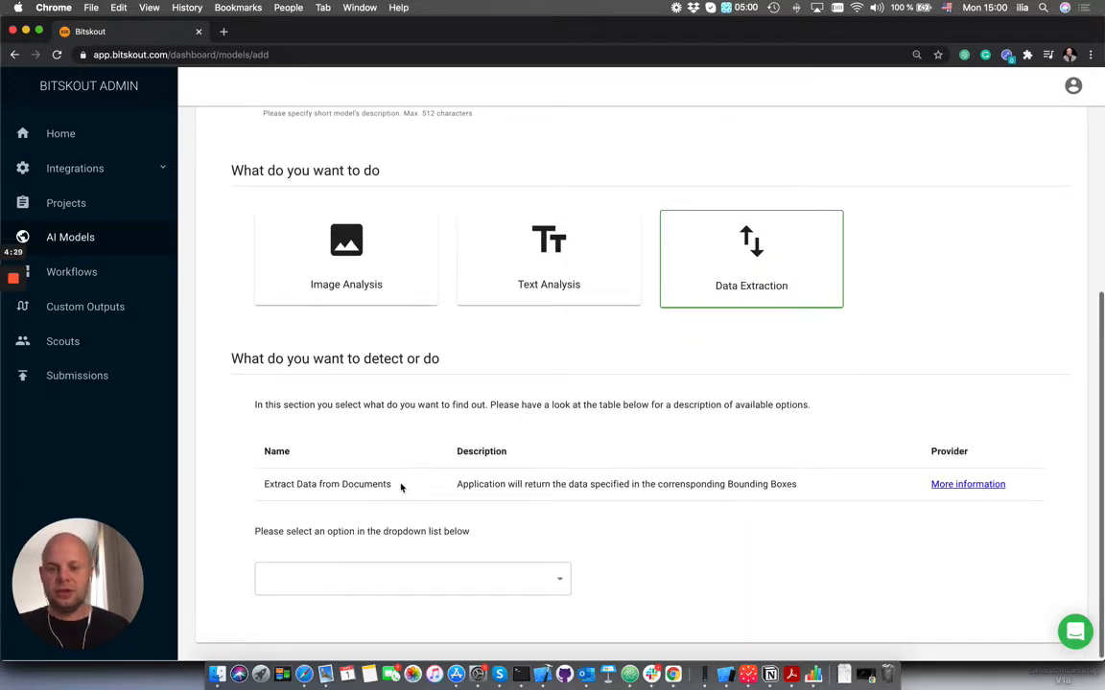
left_click_drag(401, 485, 296, 484)
left_click(664, 532)
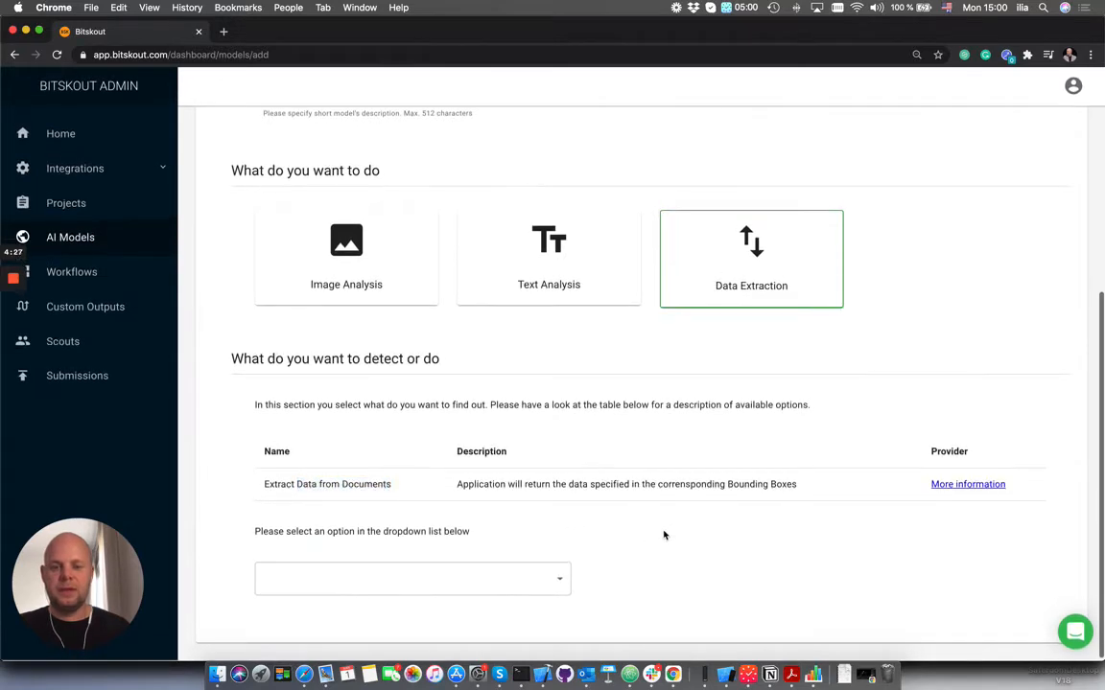
left_click(561, 584)
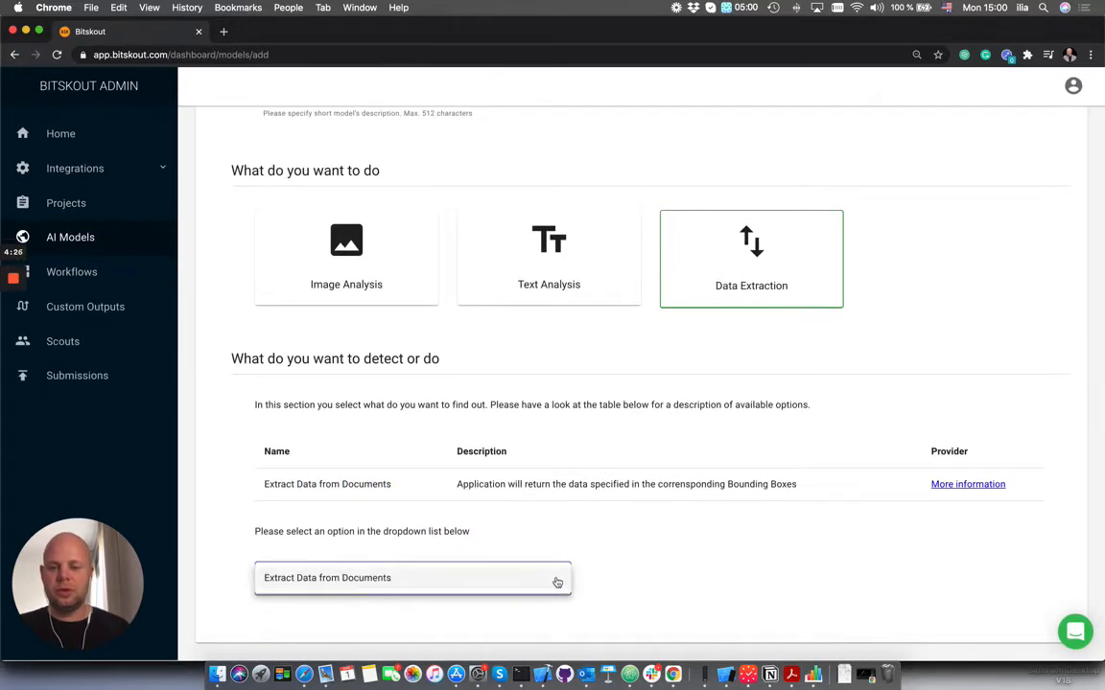
left_click(497, 582)
Upload EmptyInvoice.pdf from Downloads as the template to match.
scroll(796, 578, "down", 5)
scroll(796, 578, "down", 4)
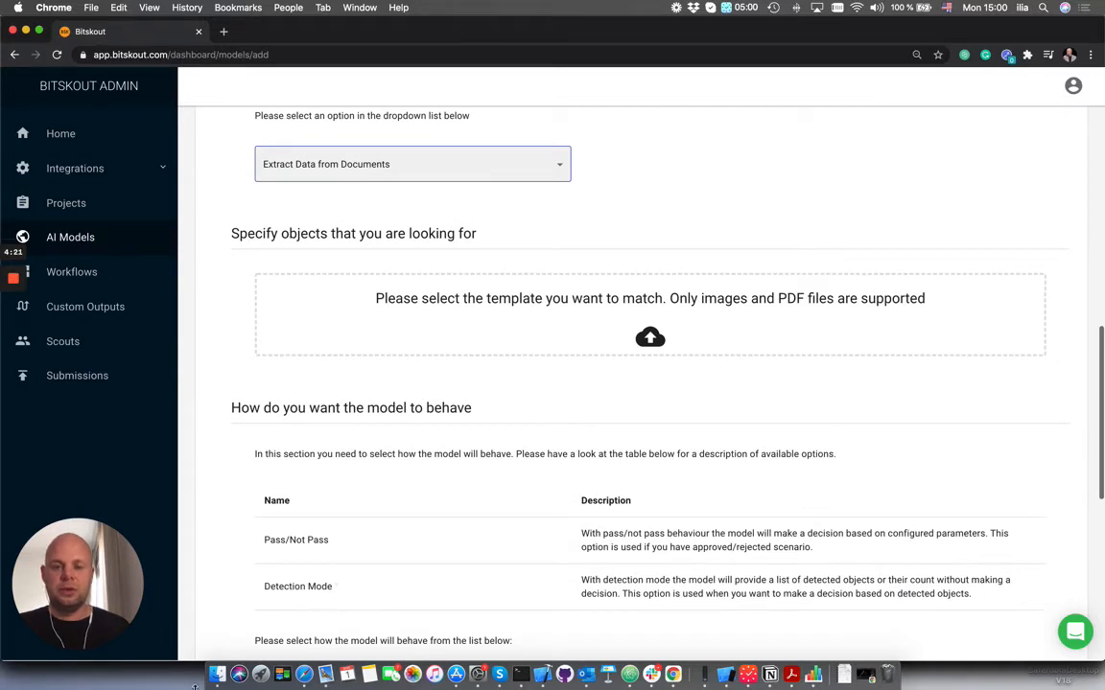
left_click(570, 306)
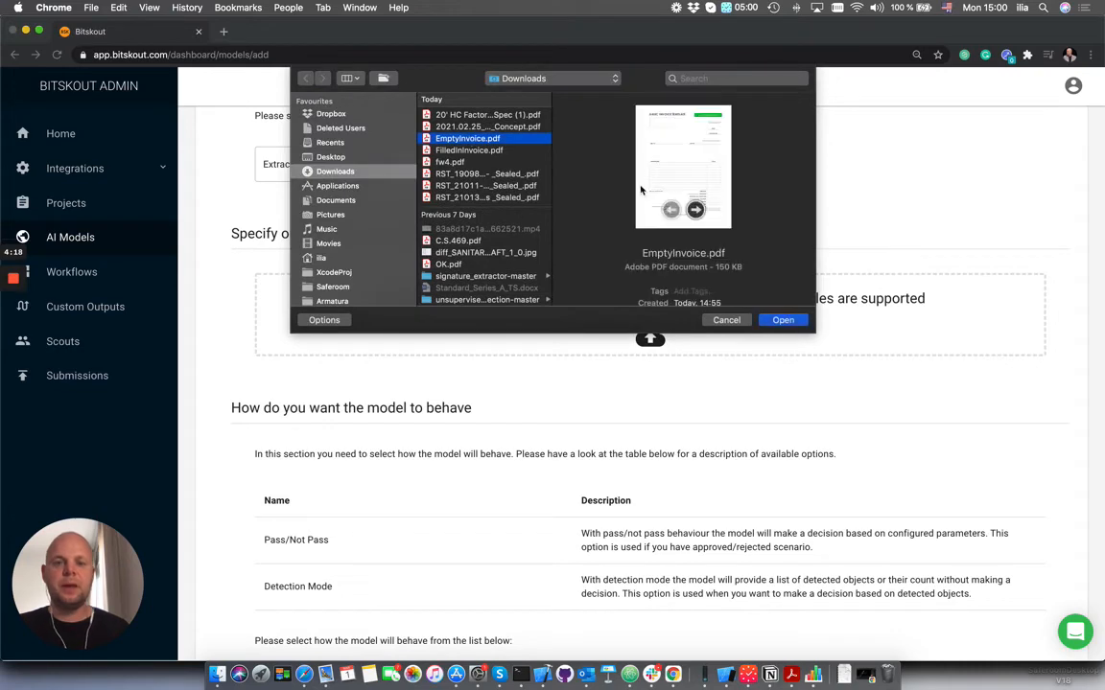
left_click(779, 320)
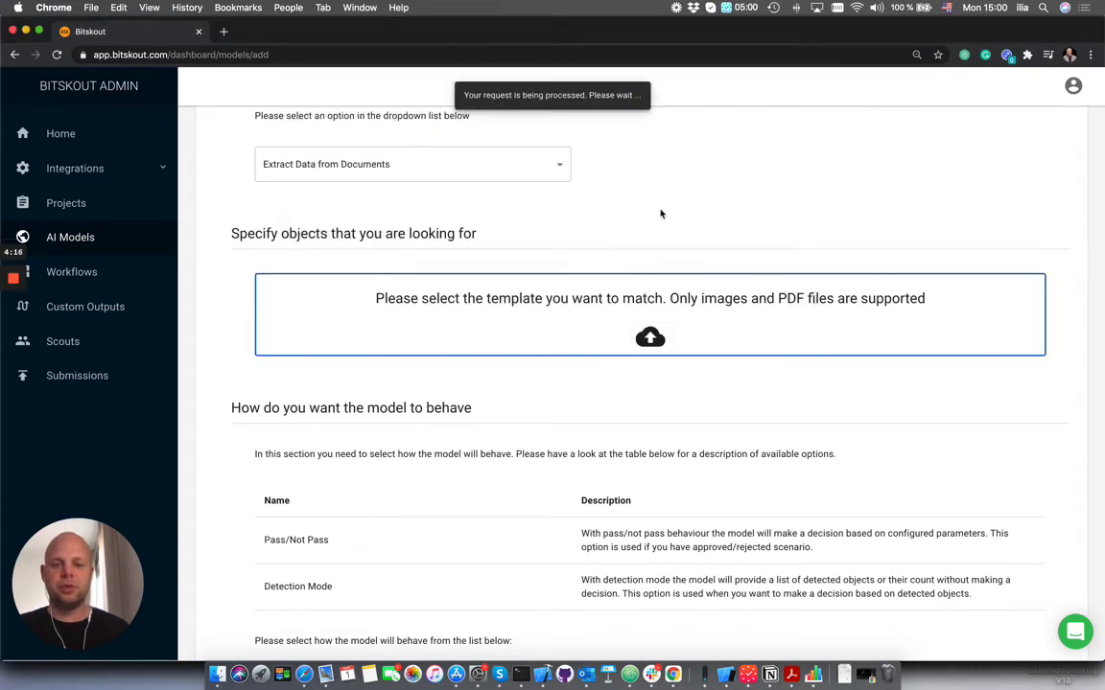
Mark the area just below the DATE heading as a region named "Invoice Date" with data type String.
scroll(660, 212, "down", 5)
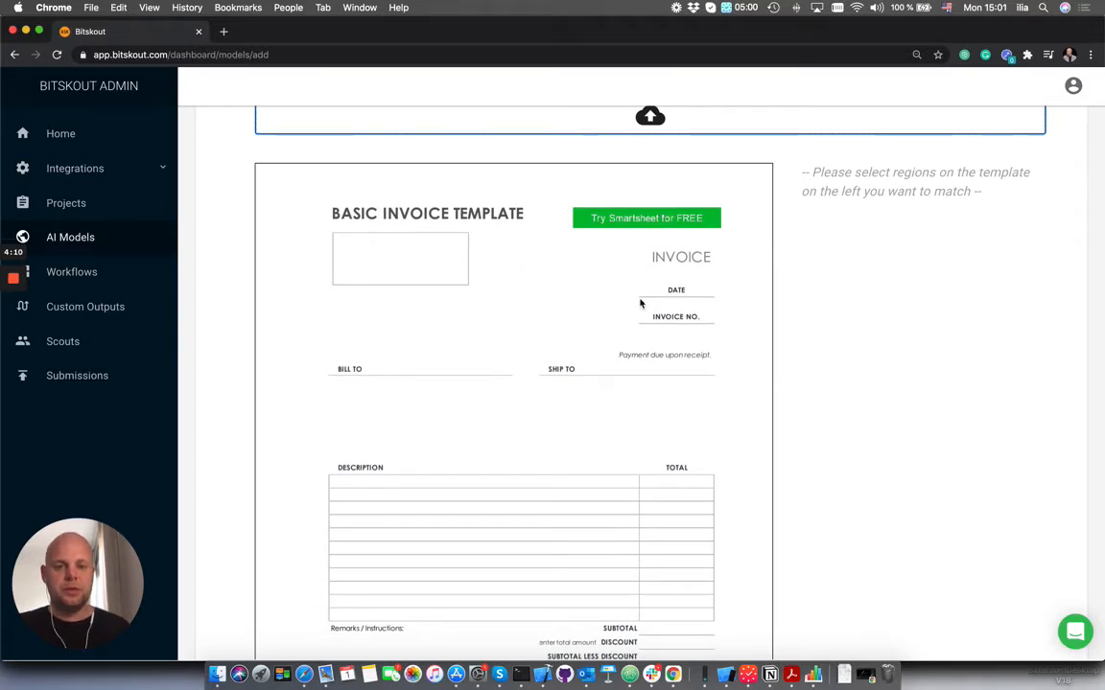
left_click_drag(639, 299, 714, 309)
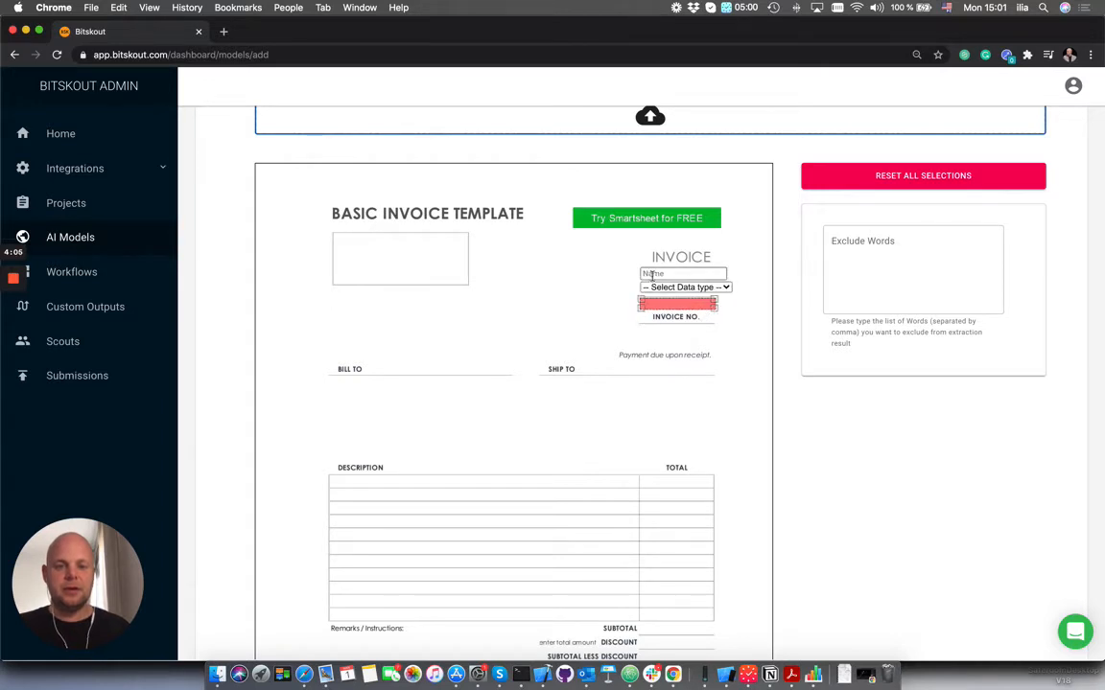
left_click(651, 275)
type("Invoice Date")
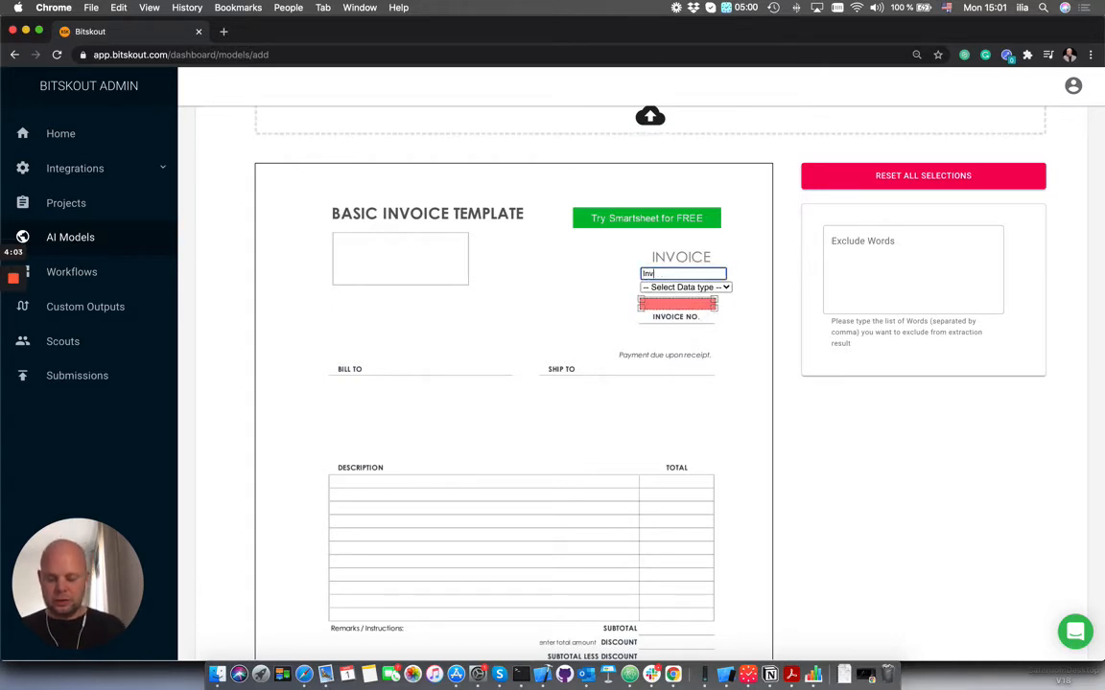
left_click(671, 287)
left_click(661, 308)
left_click(684, 287)
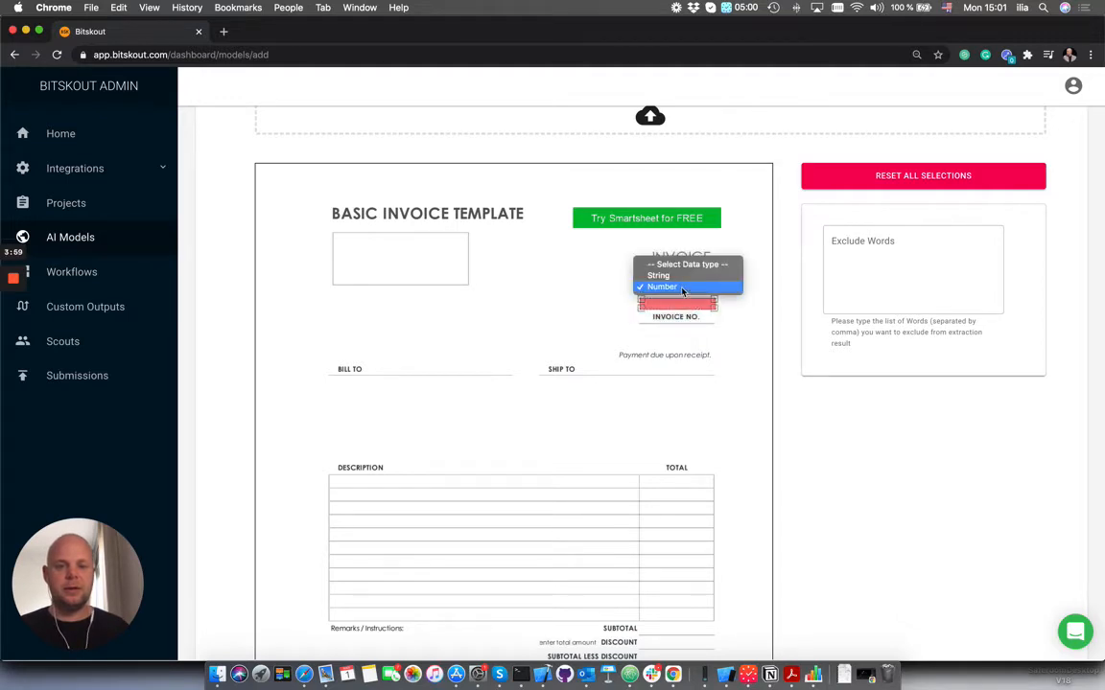
left_click(656, 274)
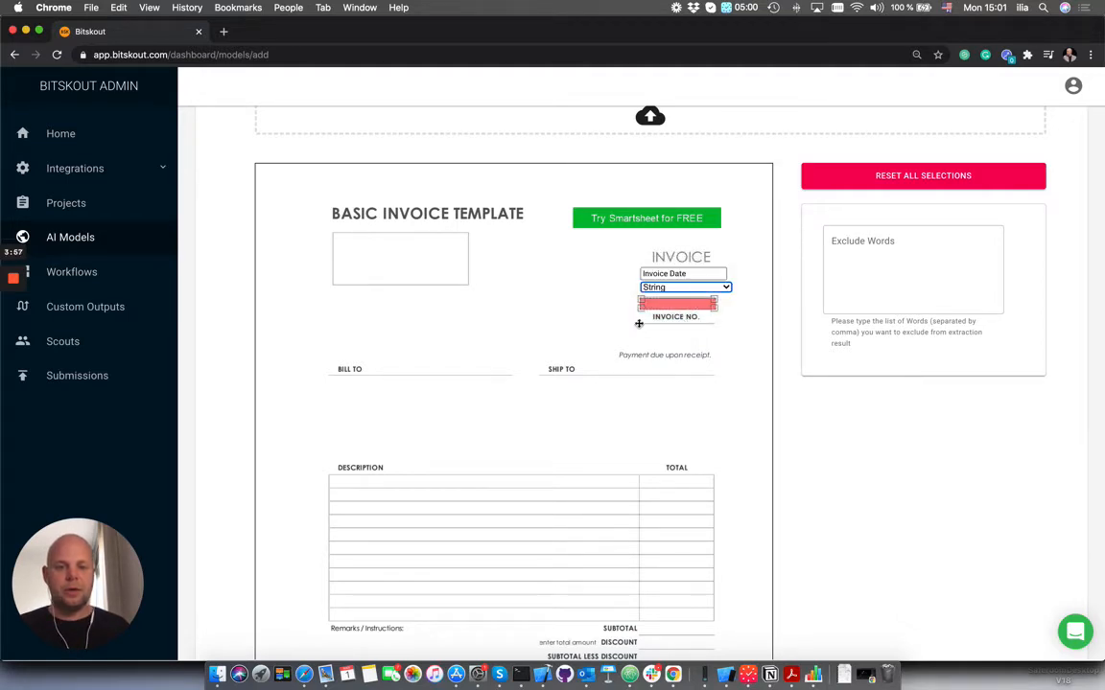
Mark the area below INVOICE NO. as a region named "Invoice ID" with data type Number.
left_click_drag(639, 324, 717, 344)
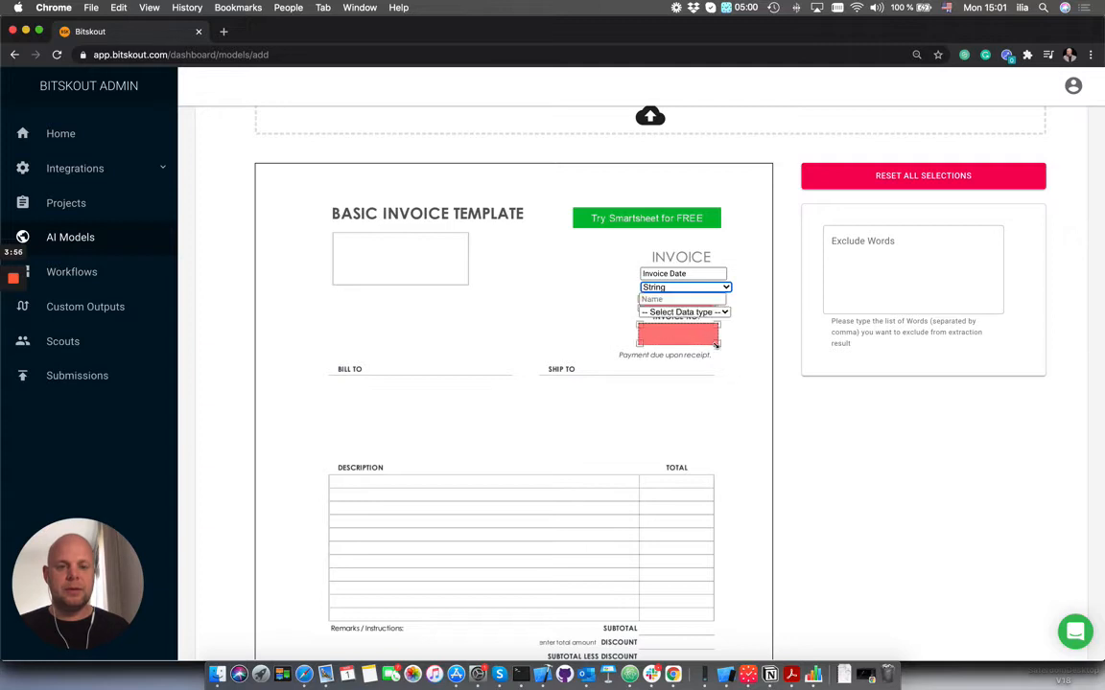
left_click(693, 299)
type("Ino")
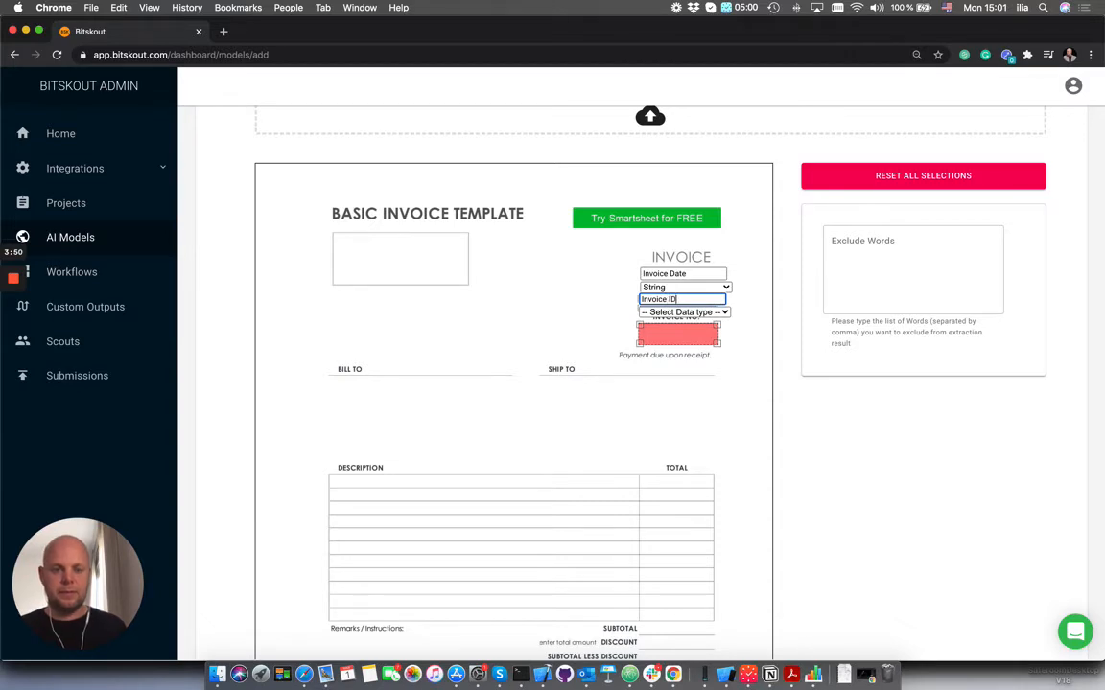
left_click(684, 311)
left_click(686, 334)
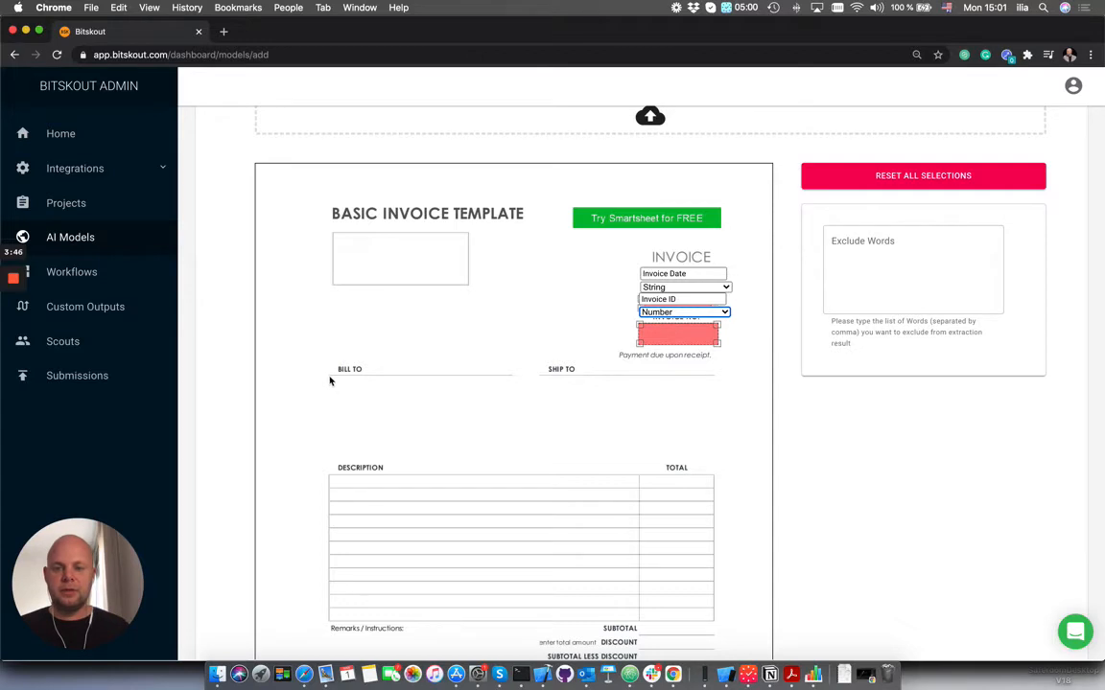
Mark the blank block under BILL TO as a region named "Bill To" with data type String.
left_click_drag(329, 376, 515, 449)
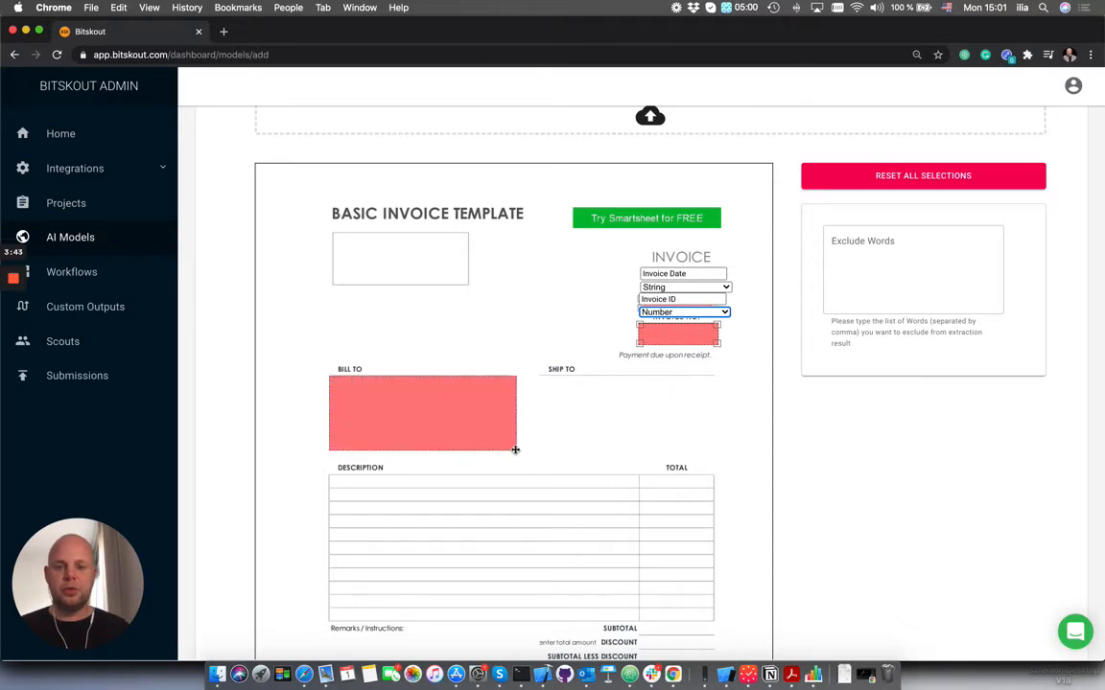
left_click(364, 352)
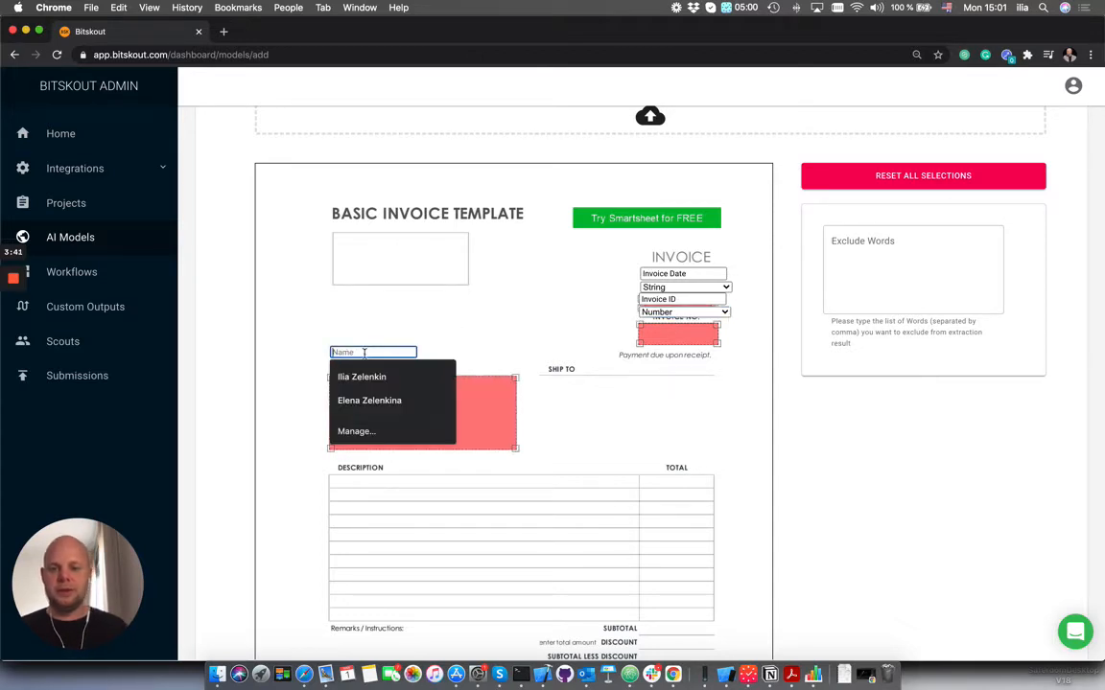
type("Bill To")
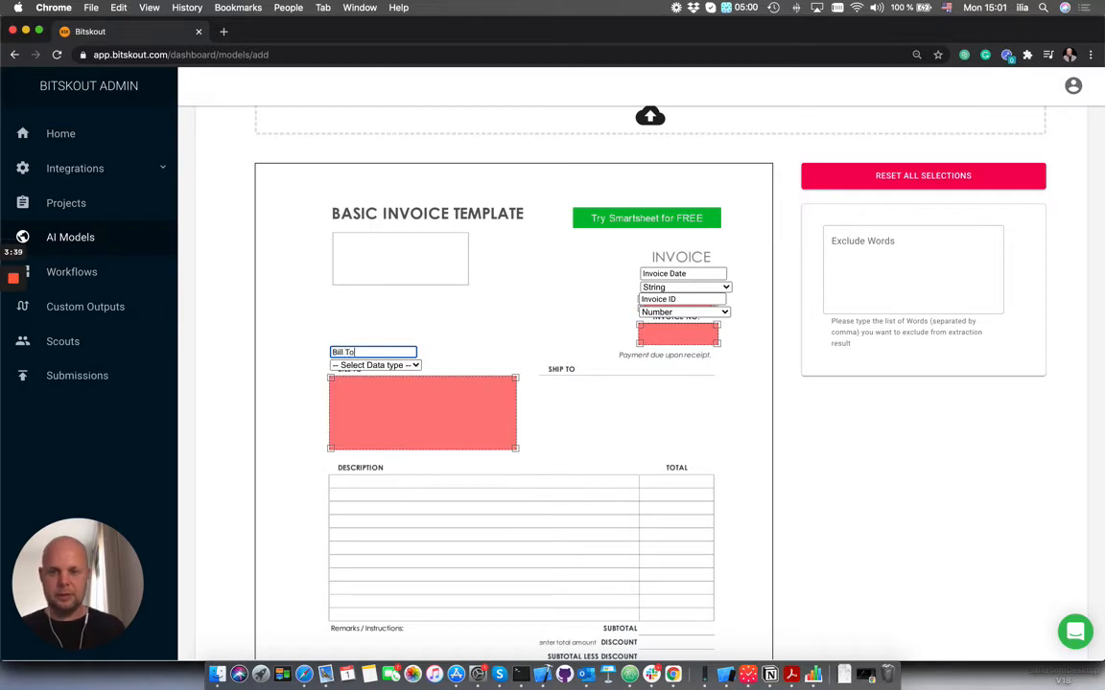
left_click(393, 365)
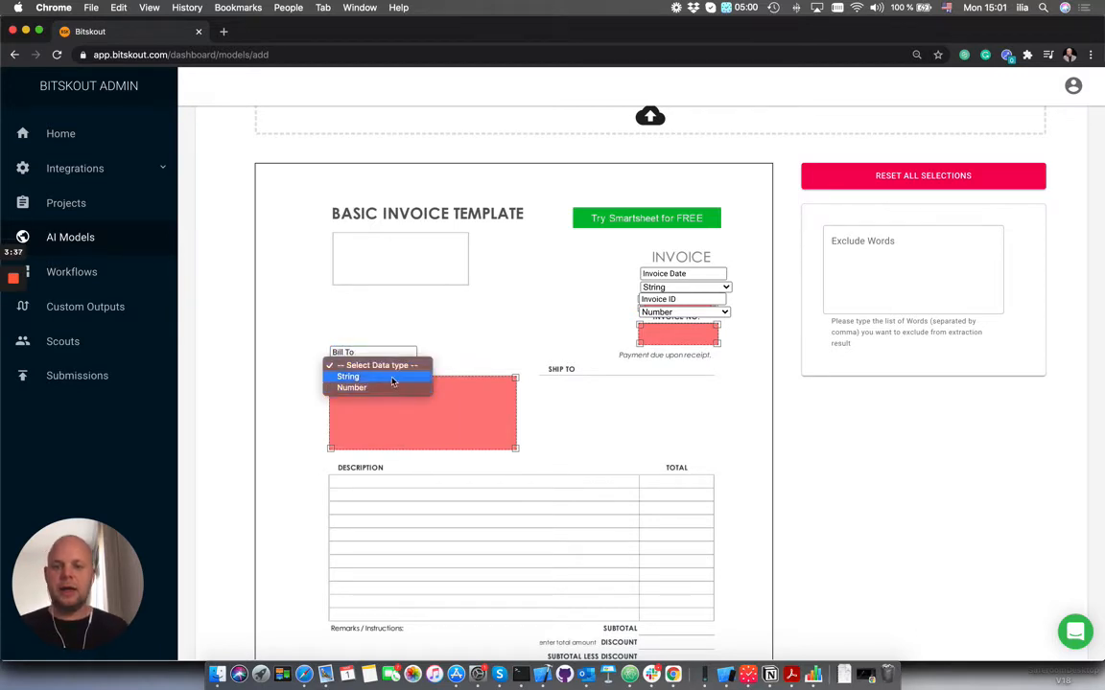
left_click(390, 378)
Mark the shaded TOTAL cell at the end of the invoice as a region named "Amount Due" with data type Number.
scroll(598, 389, "down", 5)
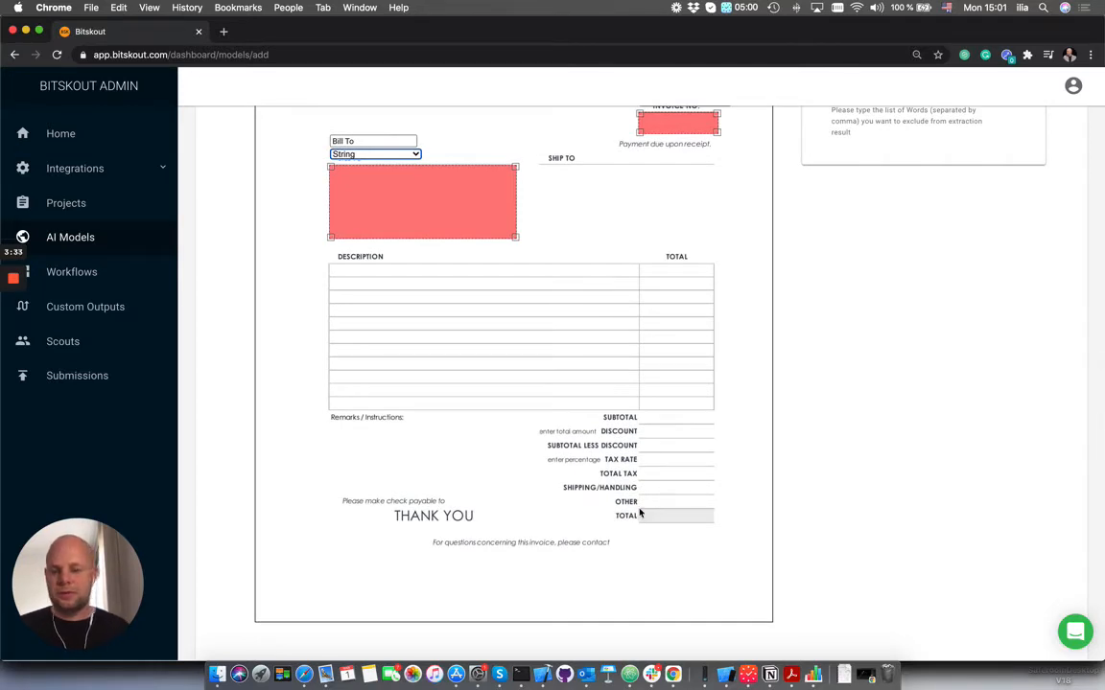
left_click_drag(639, 509, 716, 522)
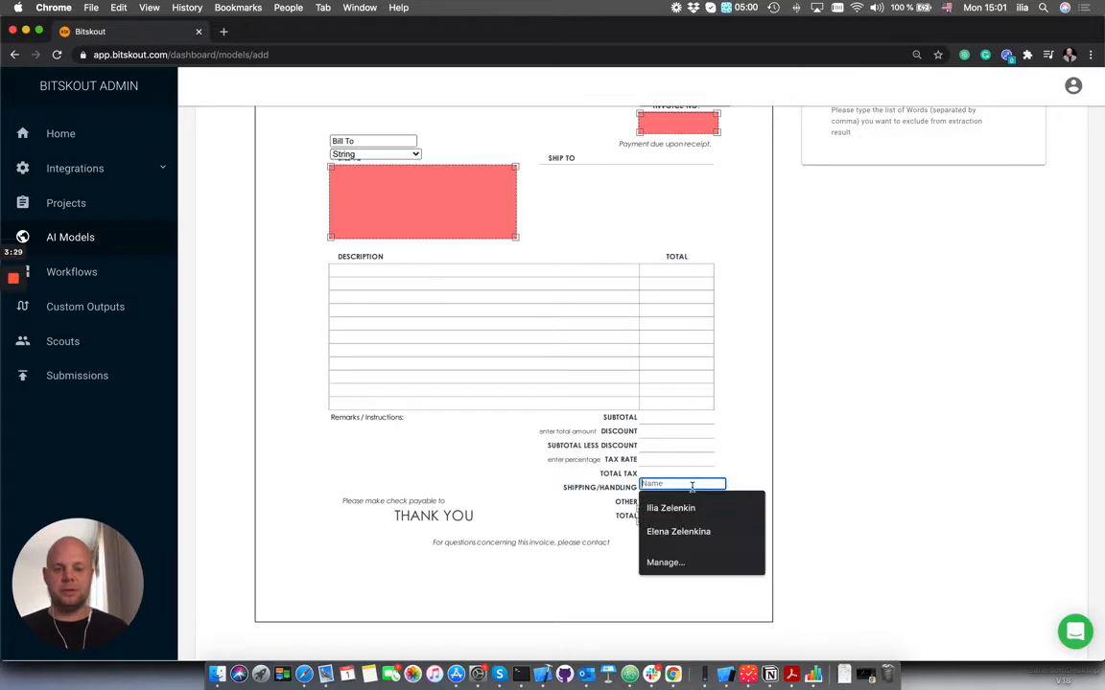
type("Amount Due")
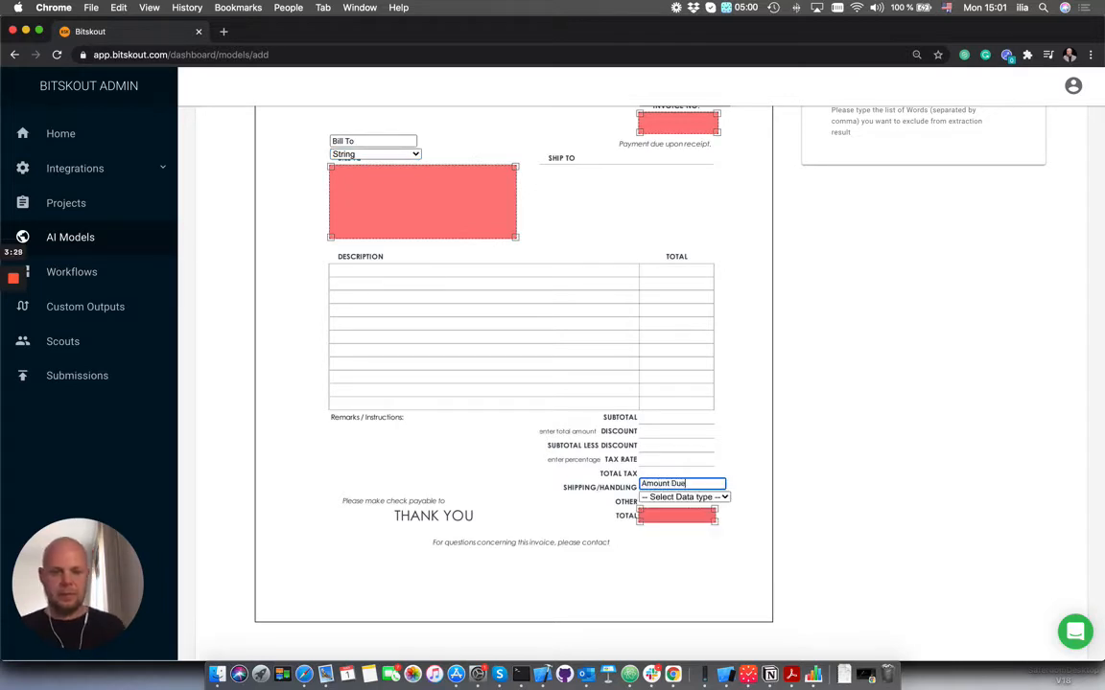
left_click(700, 497)
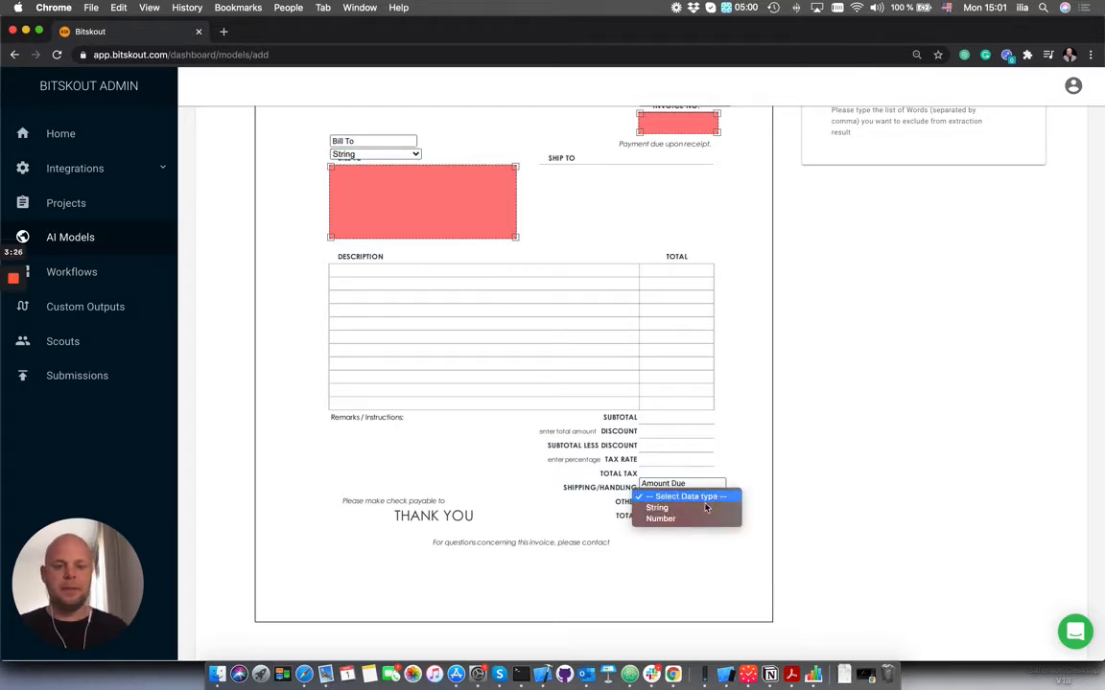
left_click(703, 508)
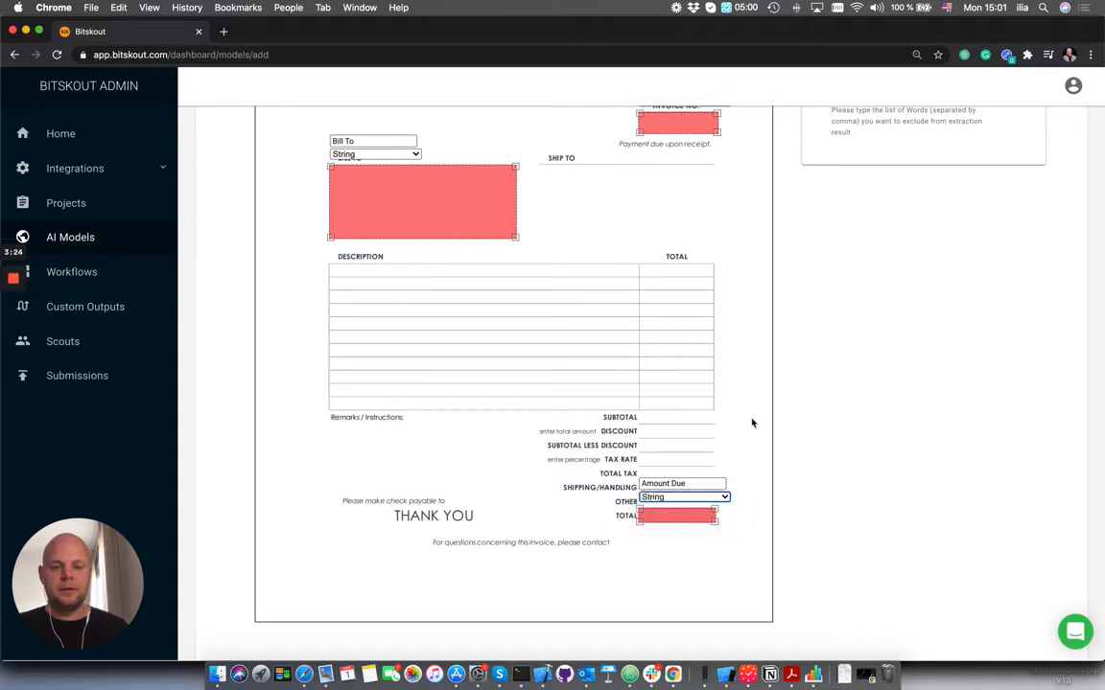
left_click(714, 497)
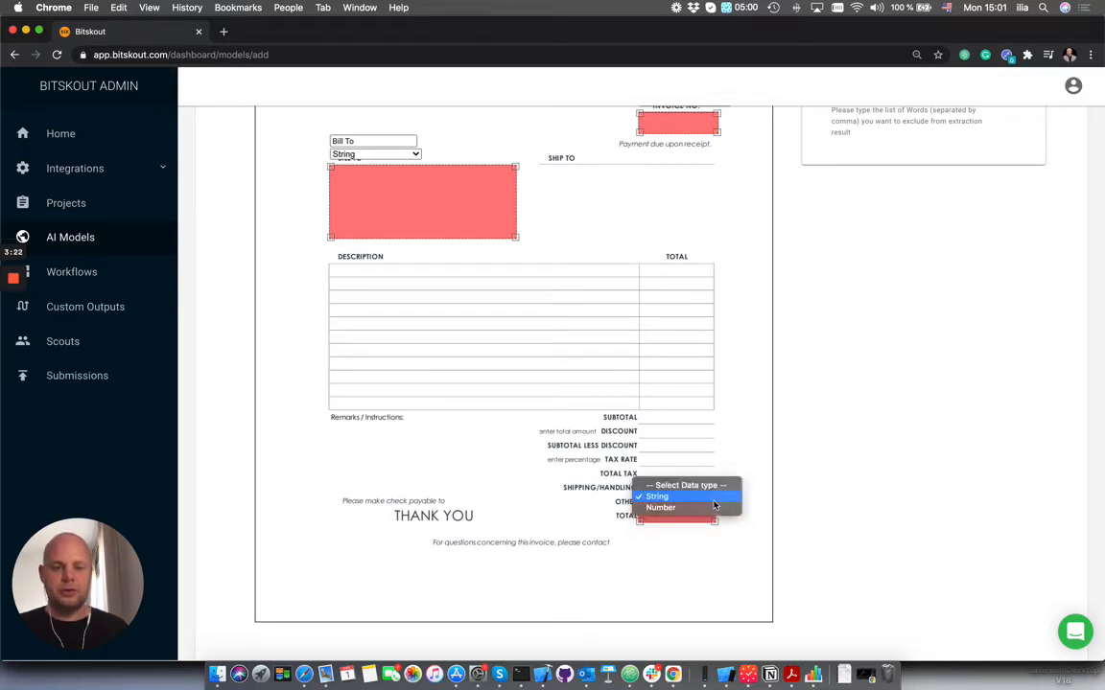
left_click(710, 508)
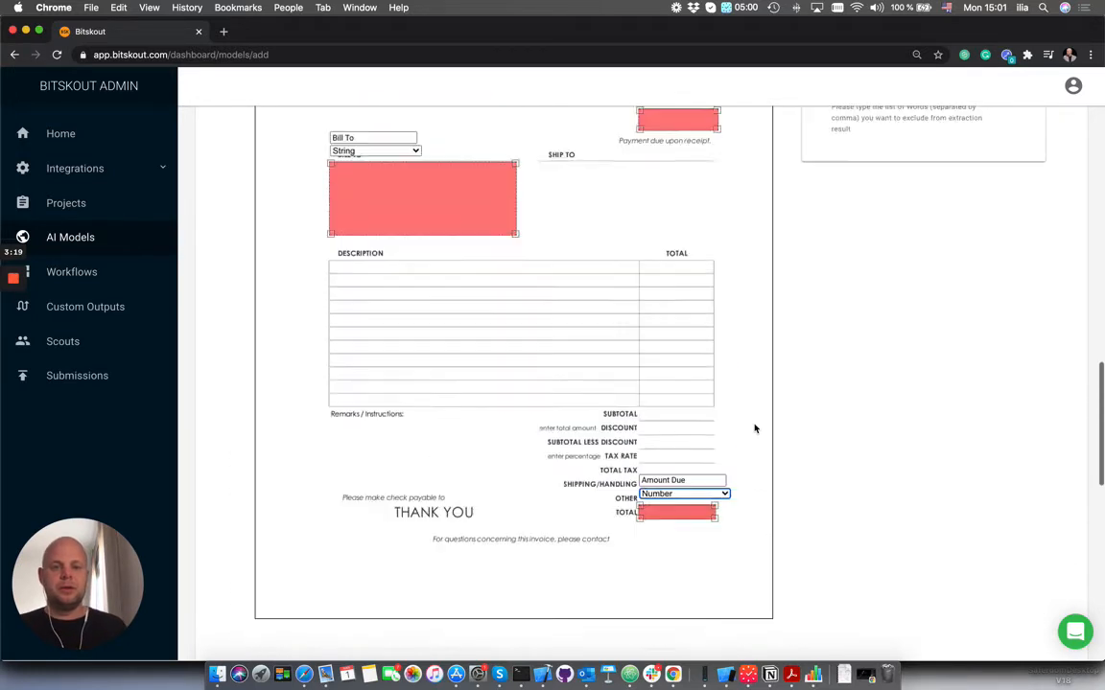
Save the new model, keeping the Pass/Not Pass behaviour and the Per Item evaluation.
scroll(755, 428, "up", 3)
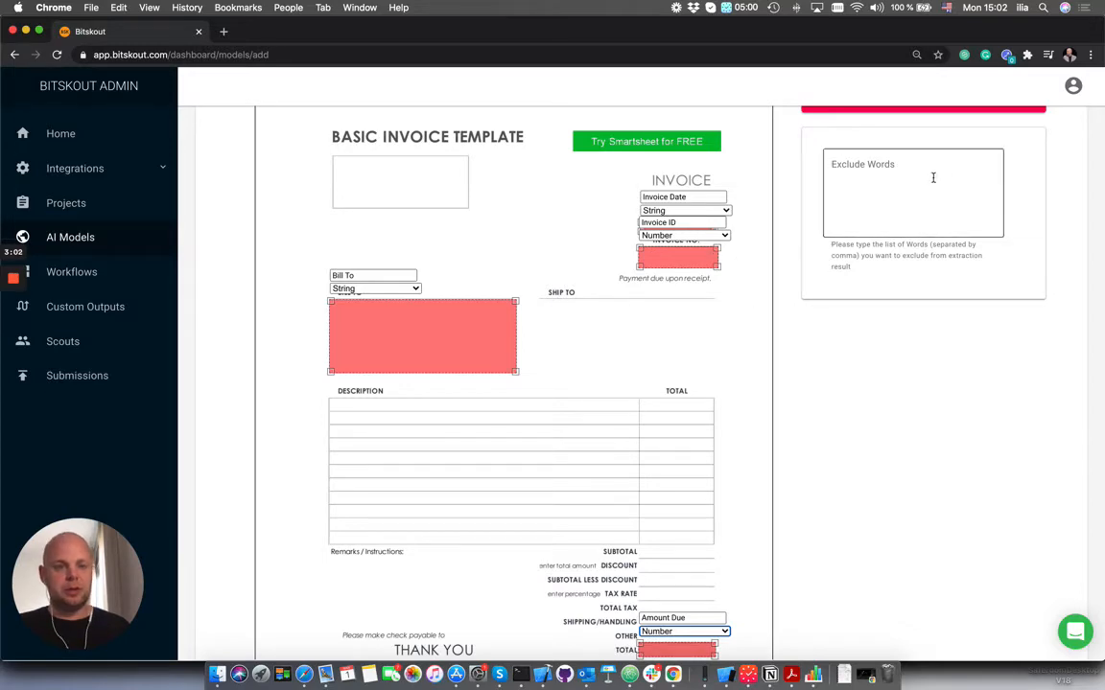
scroll(757, 273, "down", 2)
scroll(764, 276, "down", 10)
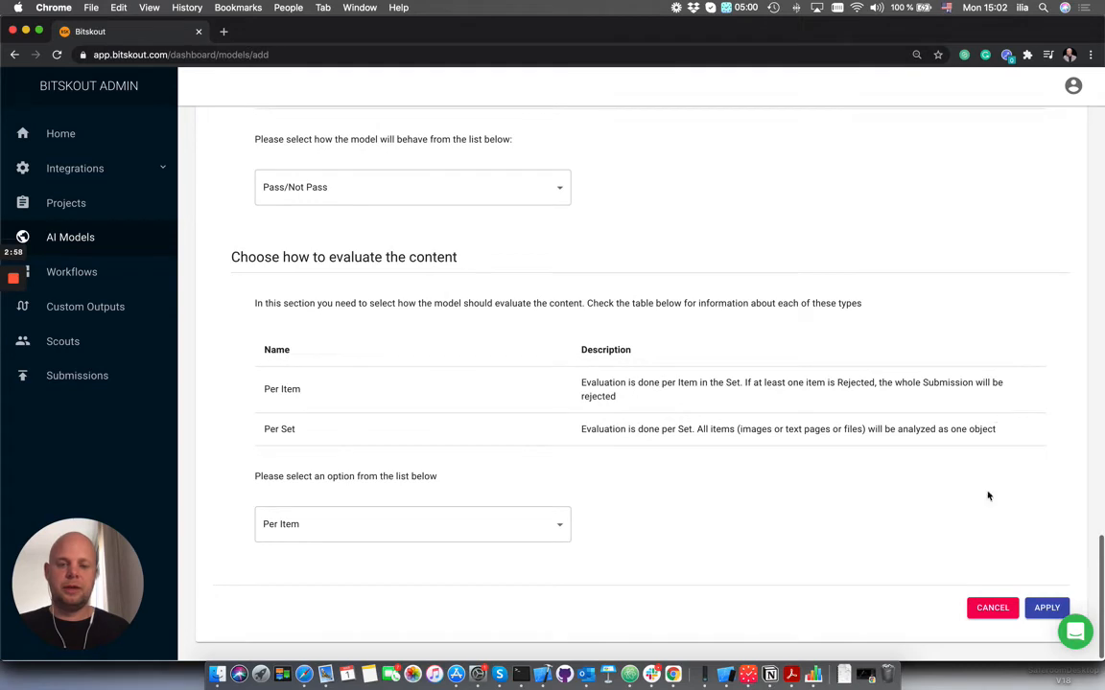
left_click(1046, 608)
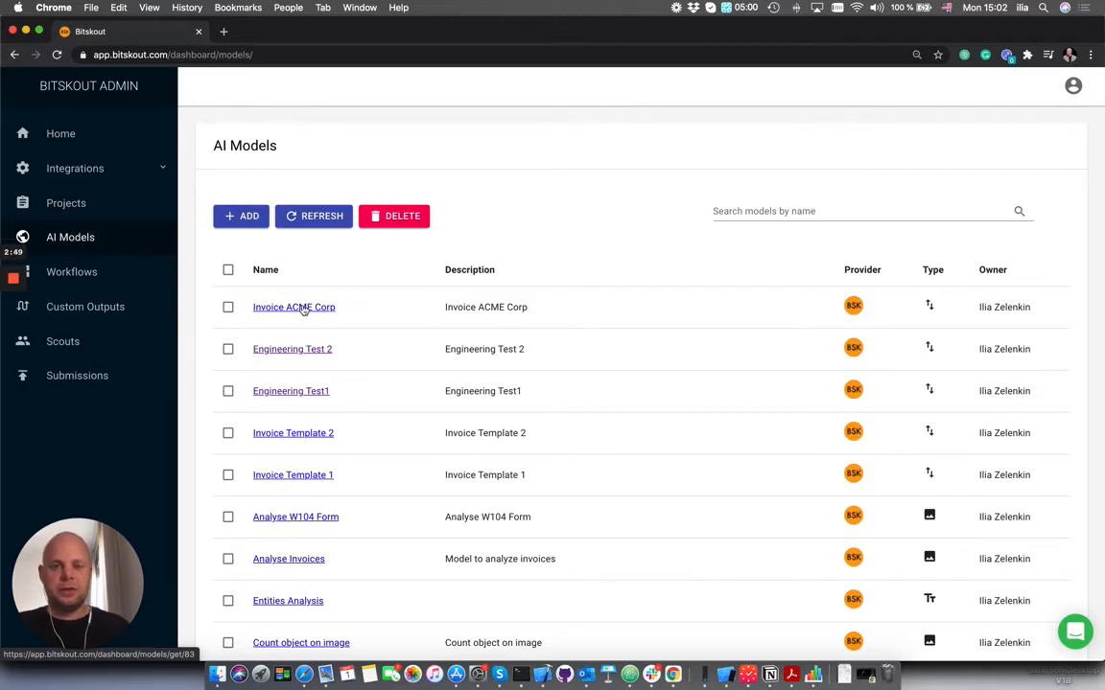
Start a new custom output with "Invoice ACME Corp Output" as both its name and its description.
left_click(87, 307)
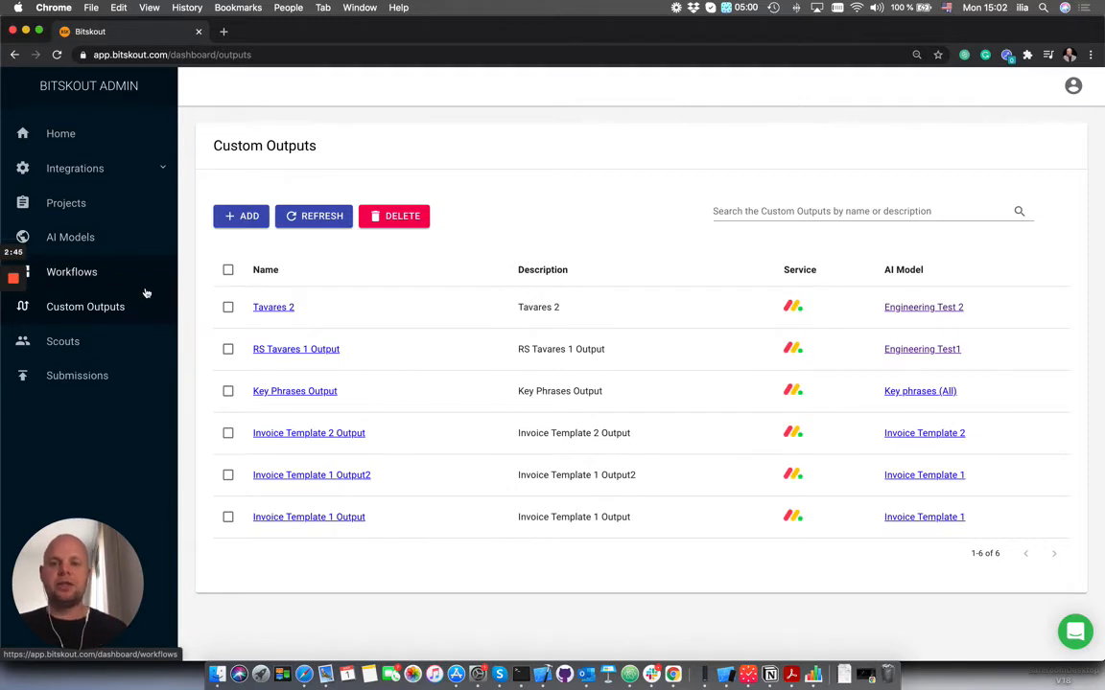
left_click(247, 216)
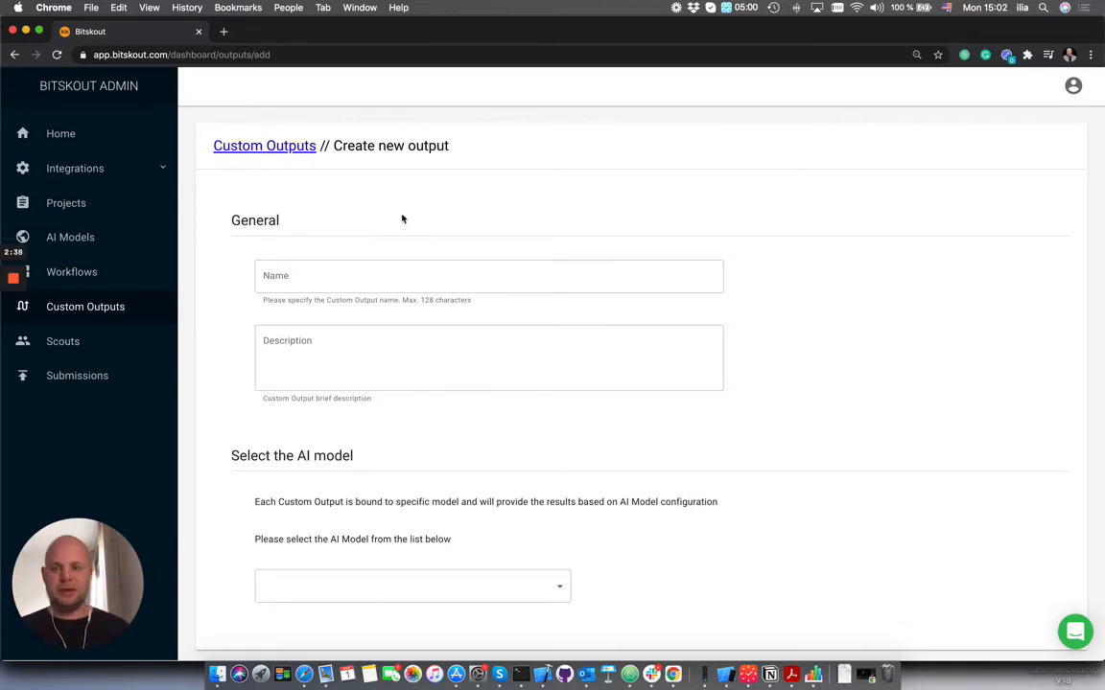
left_click(353, 275)
type("I")
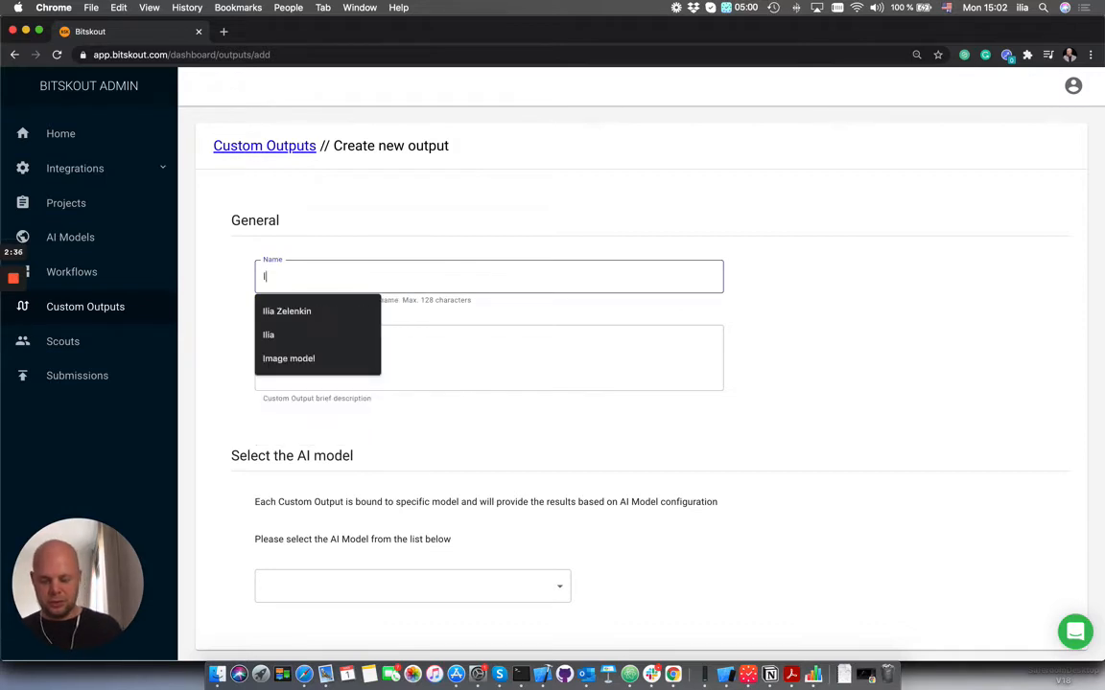
type("nvoice ACME Corp Output")
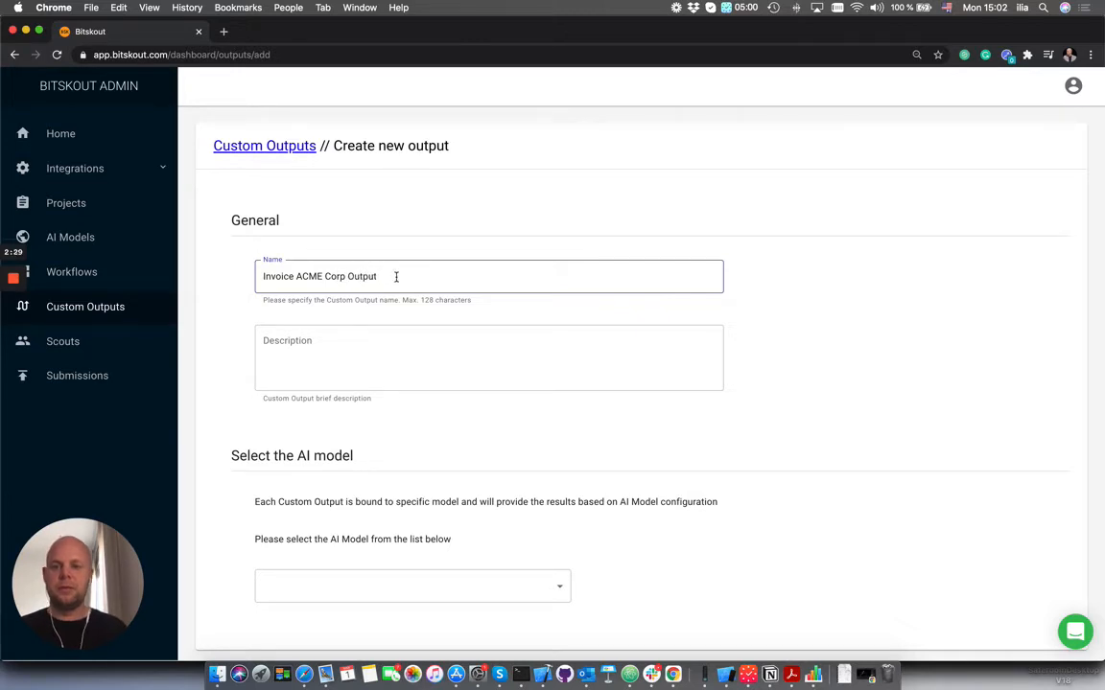
left_click_drag(396, 277, 234, 299)
key("super+c")
left_click(321, 359)
key("super+v")
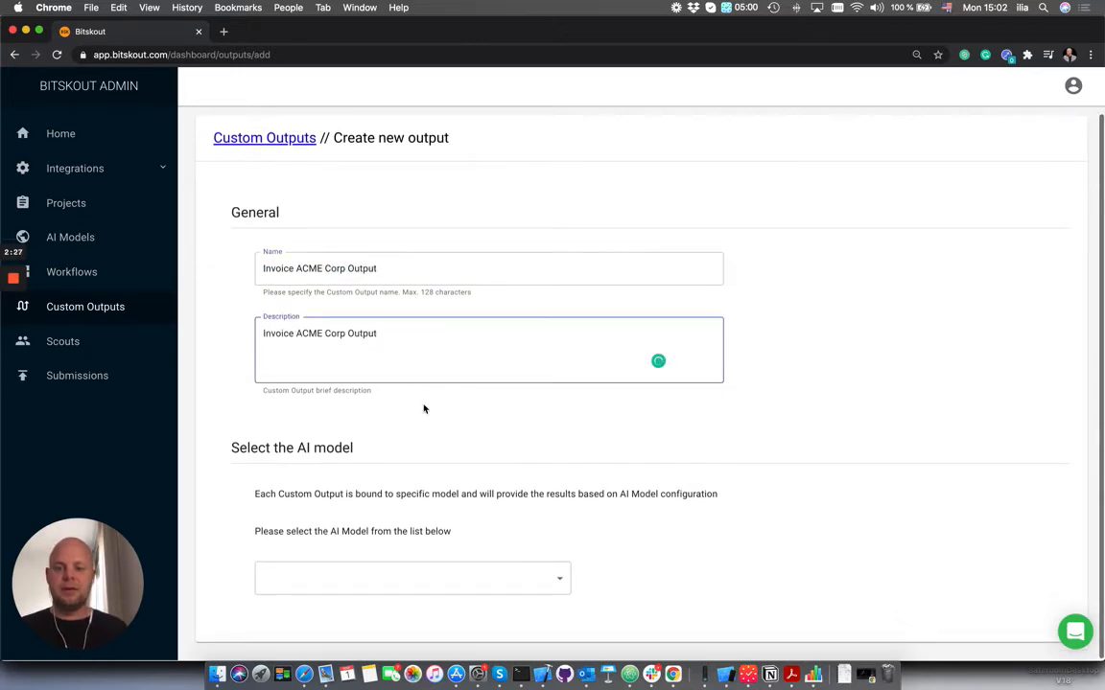
Bind the custom output to the Invoice ACME Corp AI model.
left_click(513, 576)
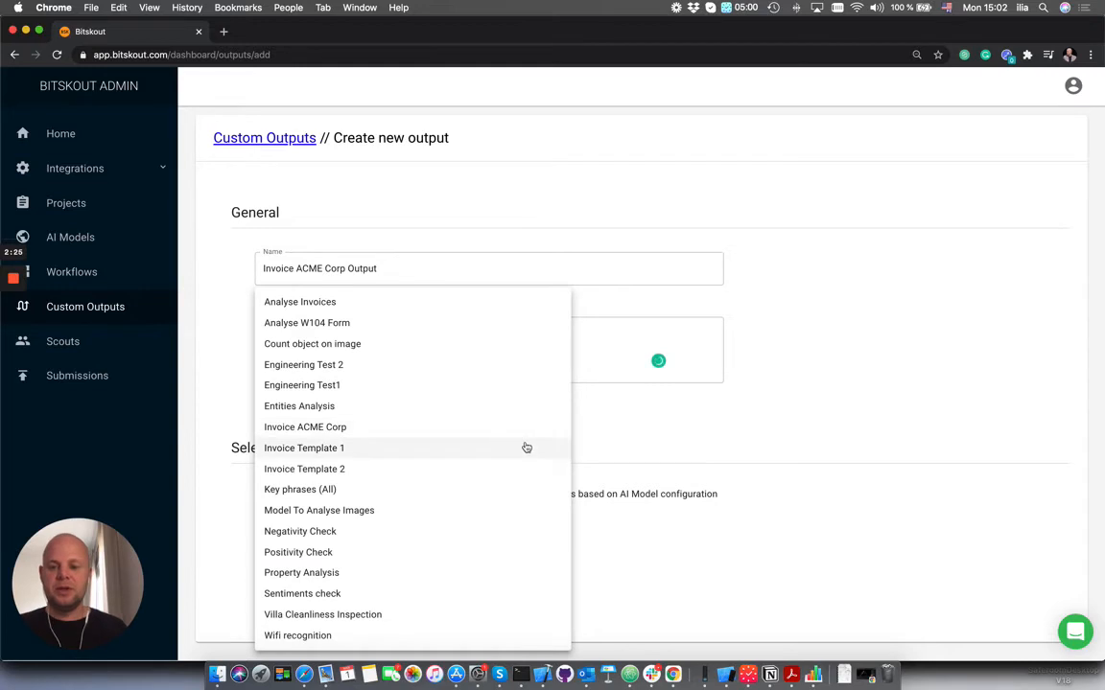
left_click(659, 518)
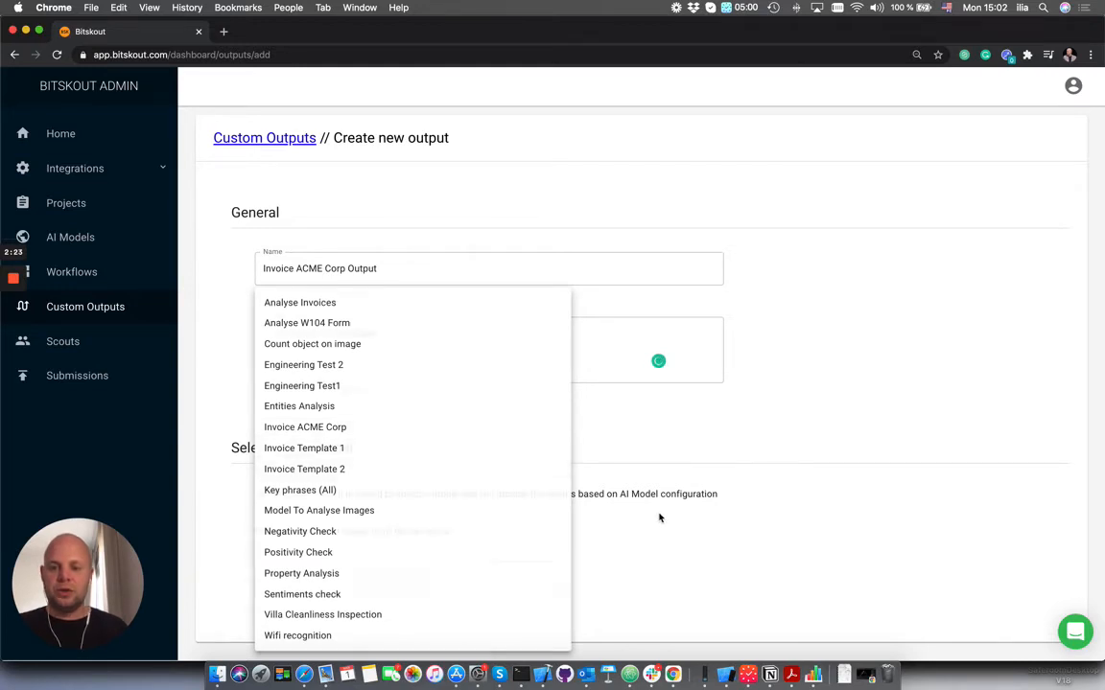
left_click(428, 577)
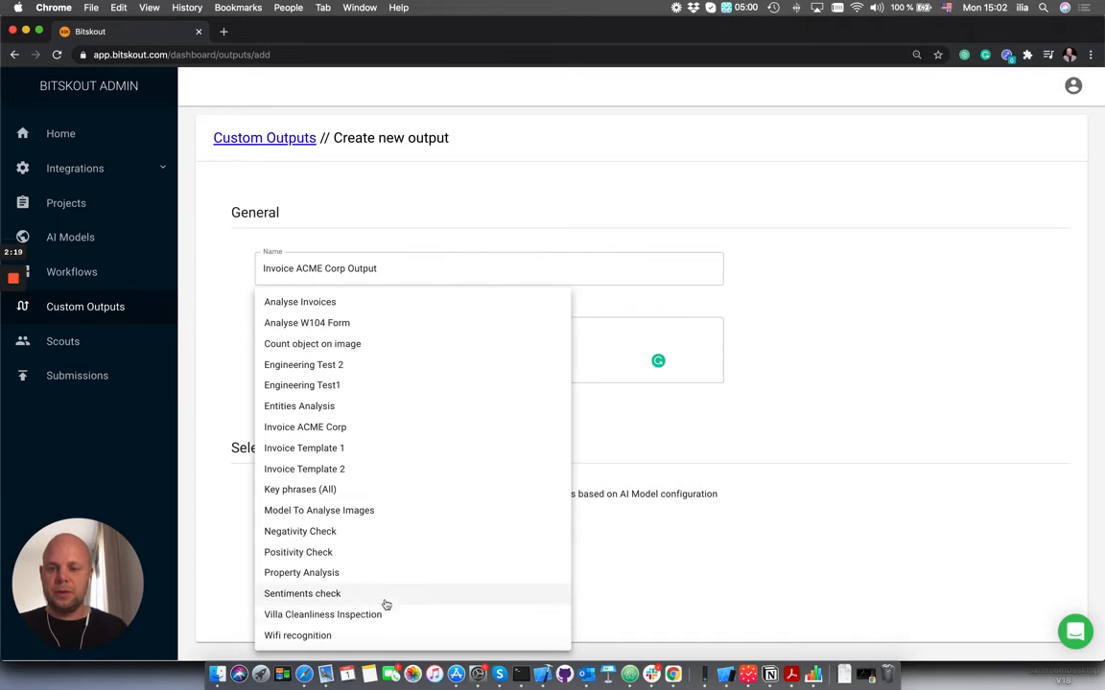
left_click(334, 427)
Add Specific Bounding Box output options for the Invoice ID, Amount Due and Invoice Date labels, in that order.
scroll(604, 505, "down", 5)
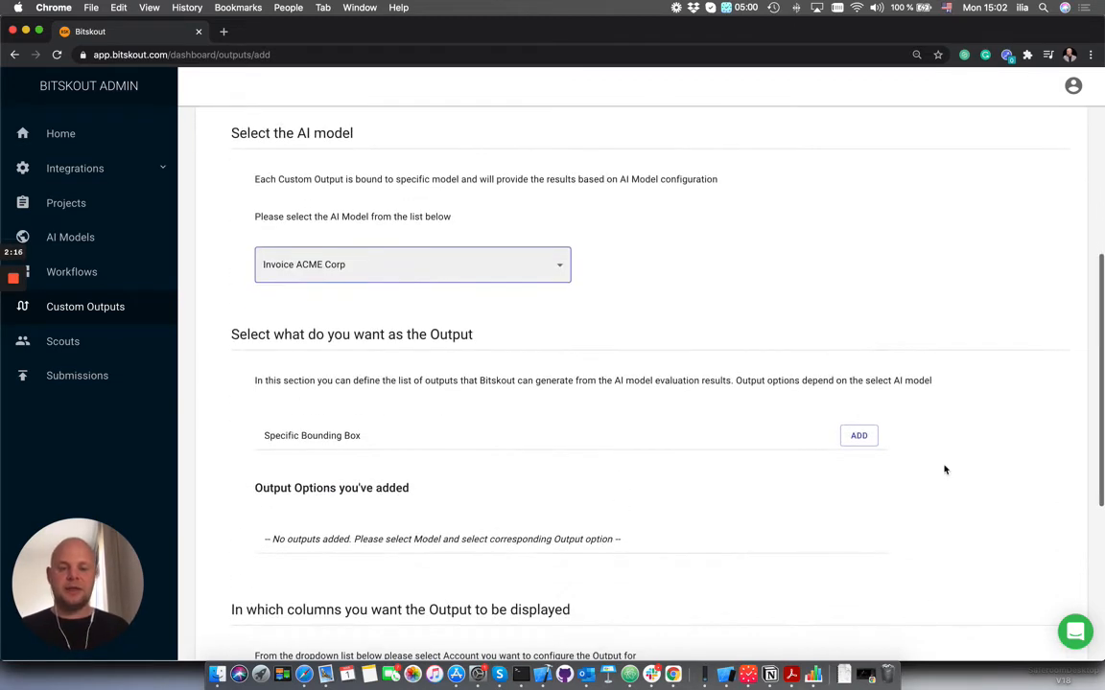
left_click(857, 437)
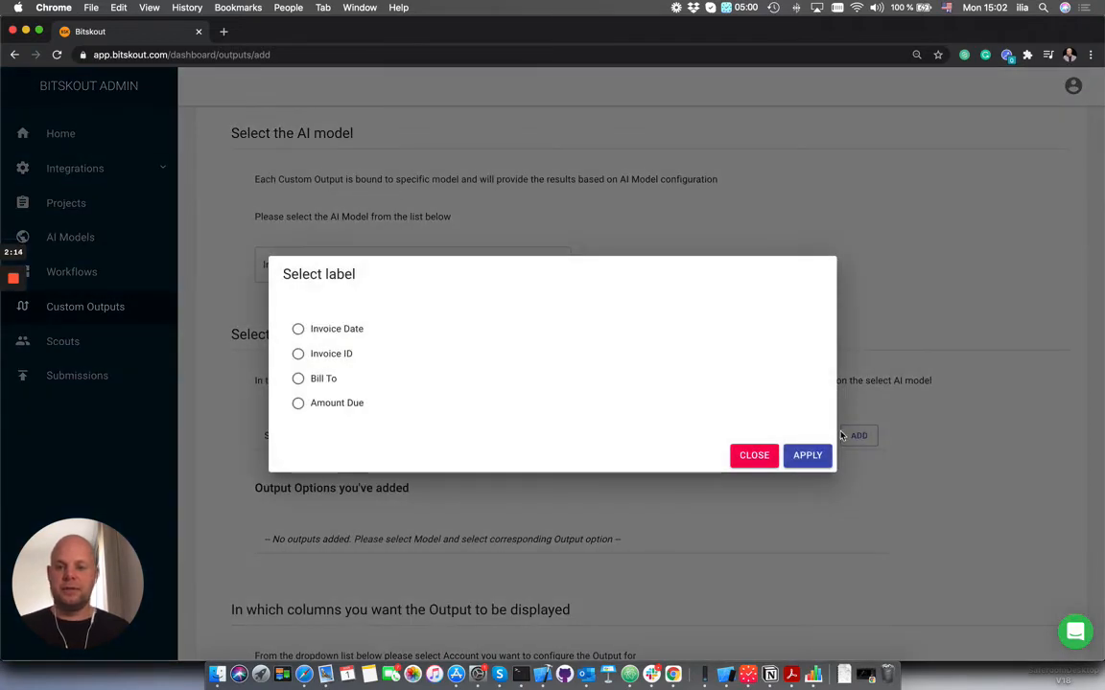
left_click(297, 354)
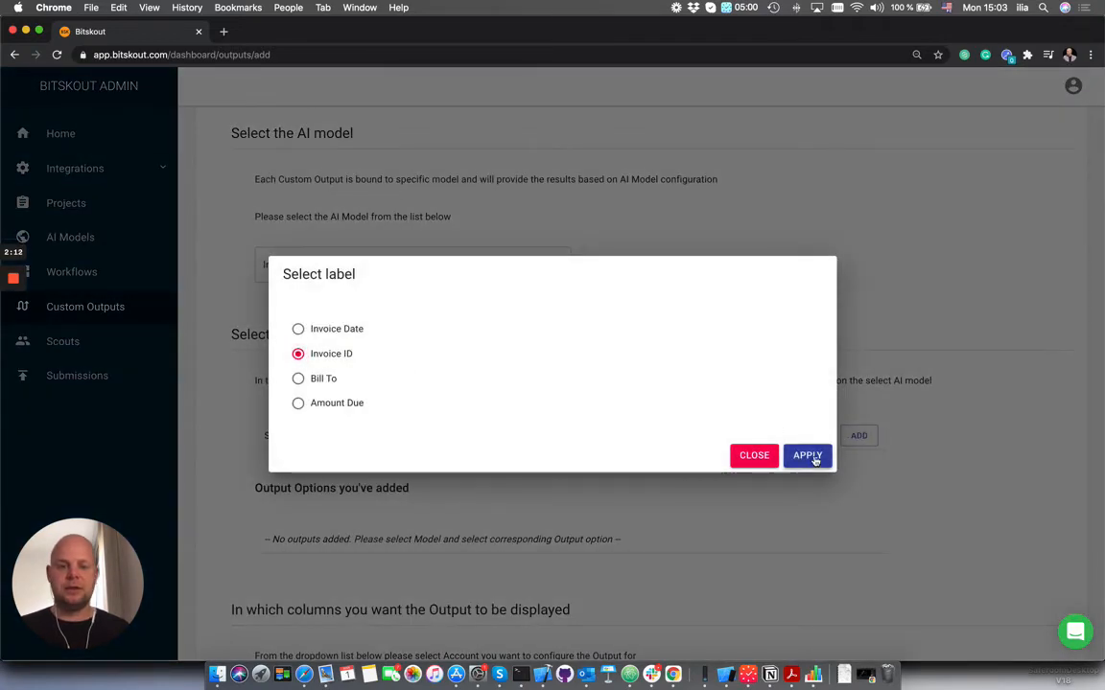
left_click(810, 456)
left_click(858, 436)
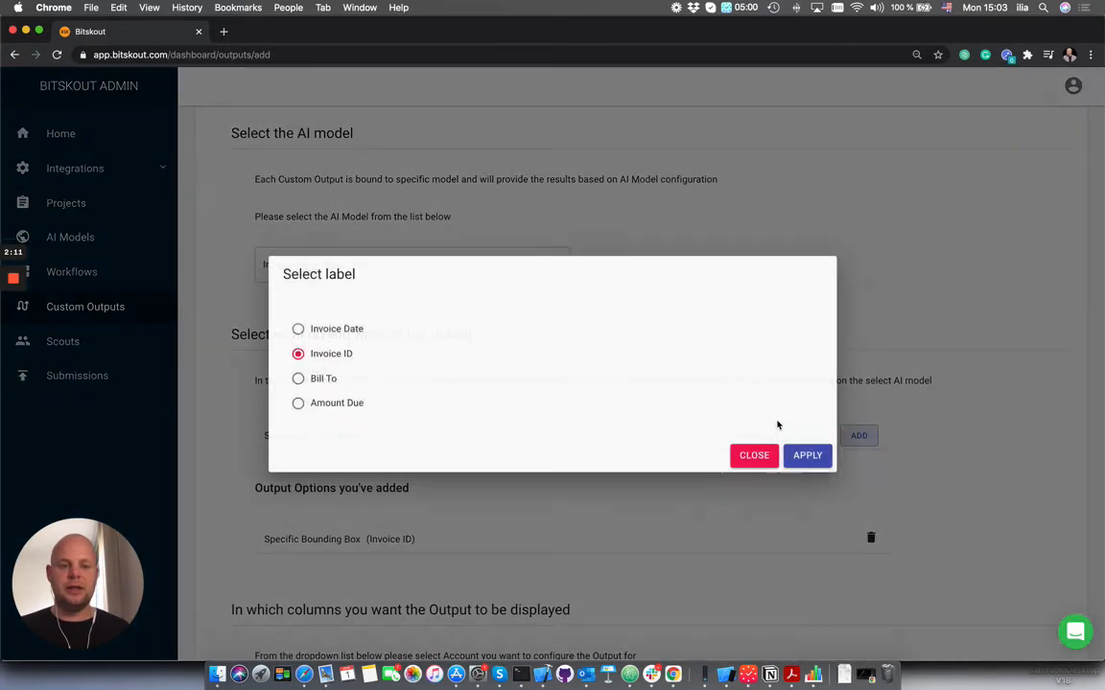
left_click(298, 403)
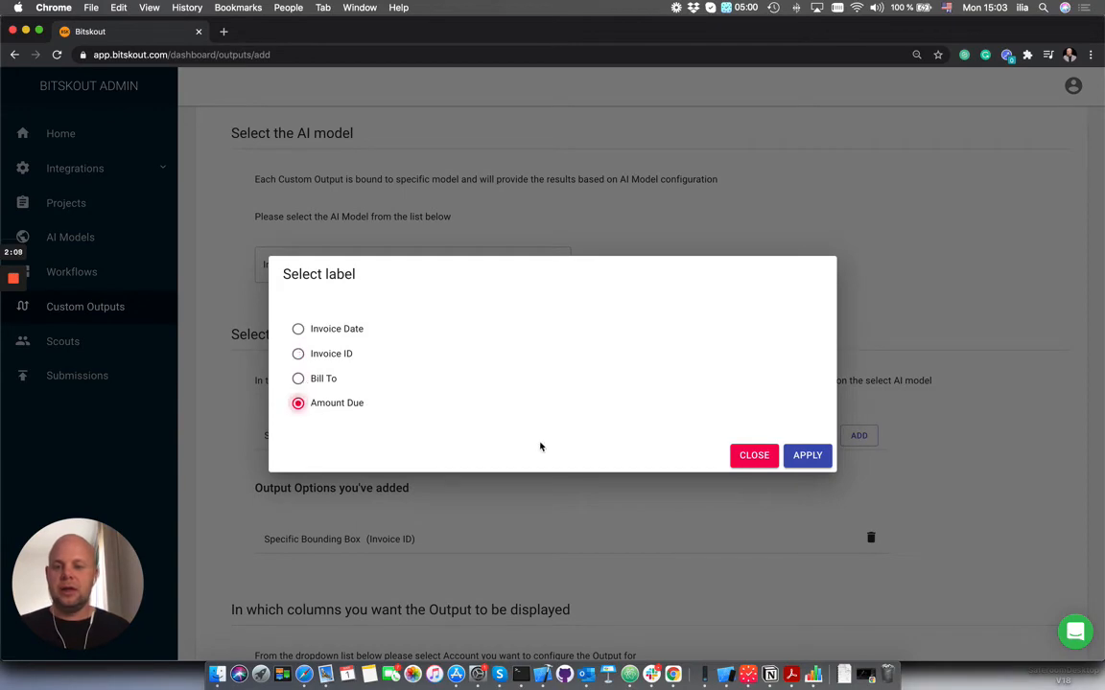
left_click(807, 456)
left_click(858, 437)
left_click(322, 334)
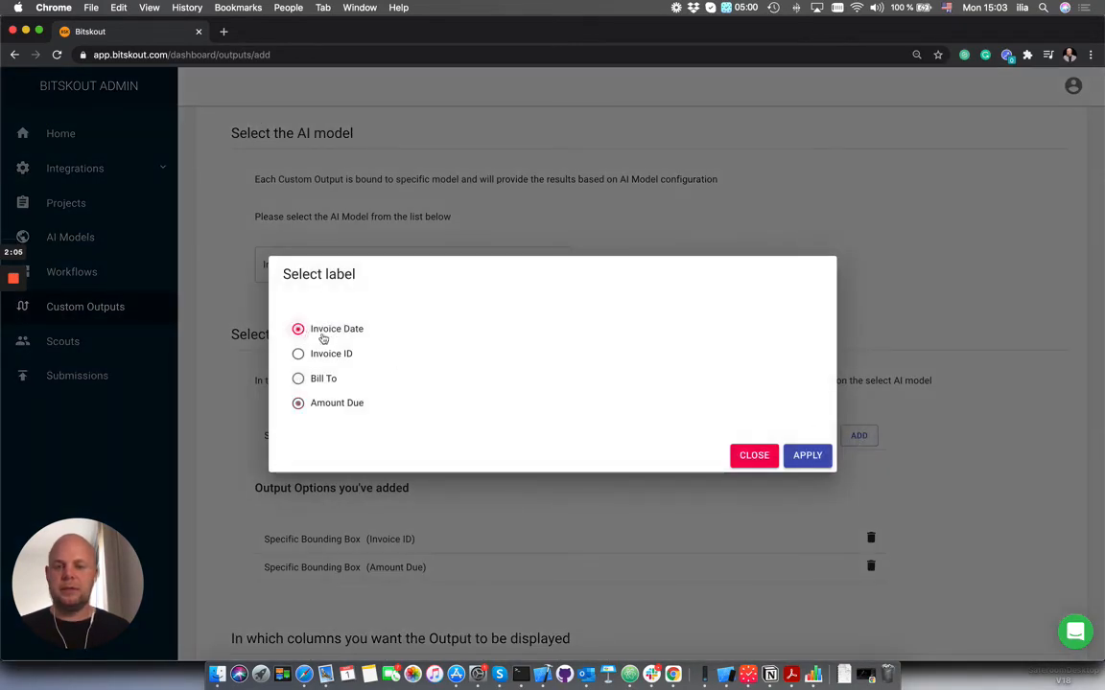
left_click(806, 455)
Set the output's destination to the Monday.com account and the Data Extraction board.
scroll(617, 419, "down", 5)
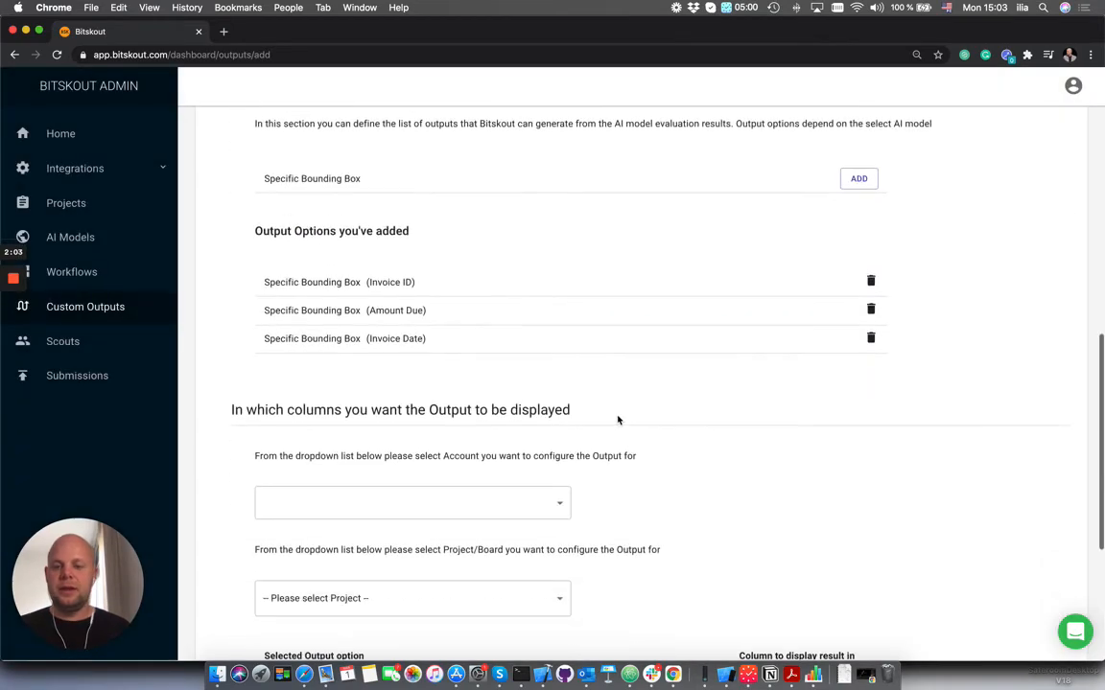
scroll(616, 419, "down", 3)
left_click(509, 353)
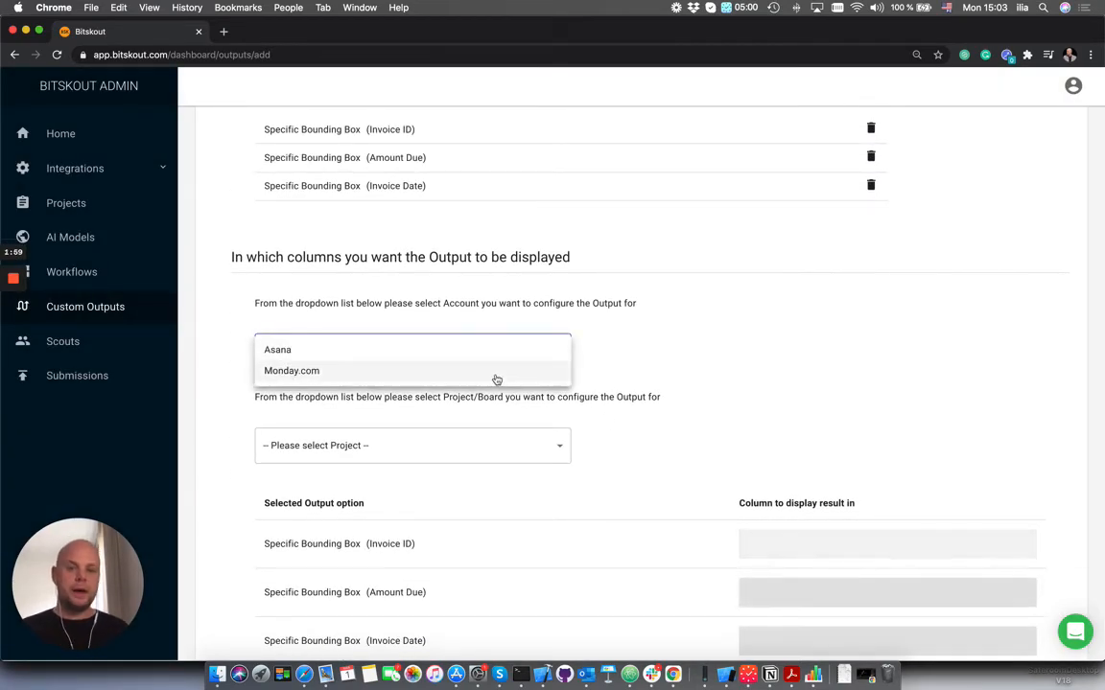
left_click(496, 380)
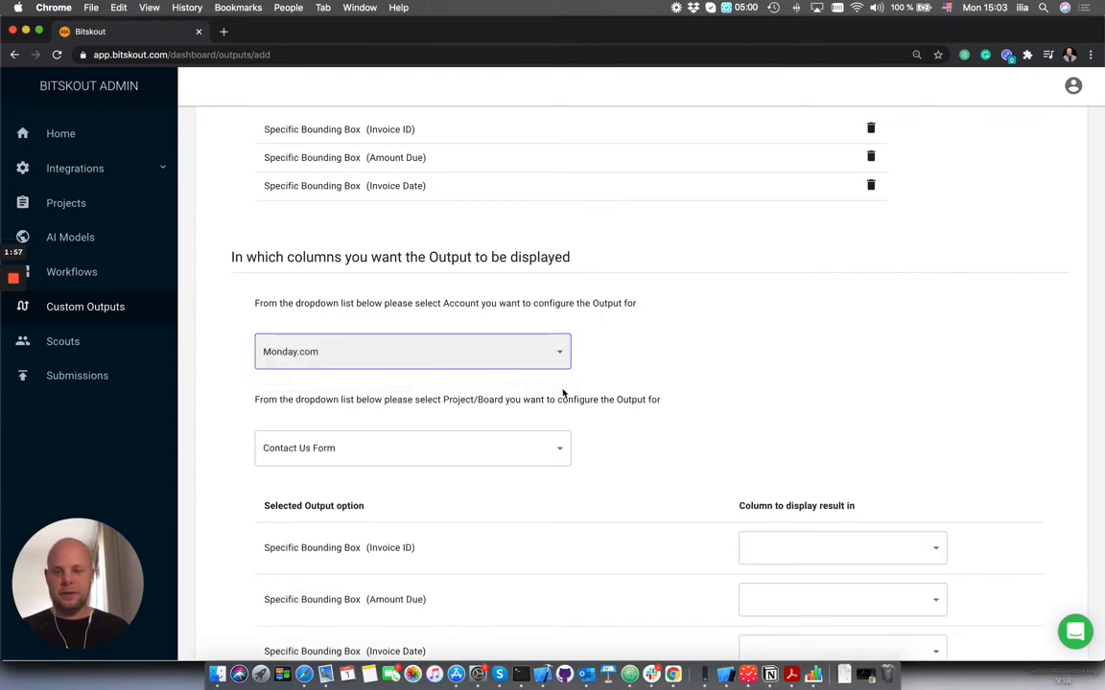
scroll(565, 393, "down", 2)
left_click(551, 383)
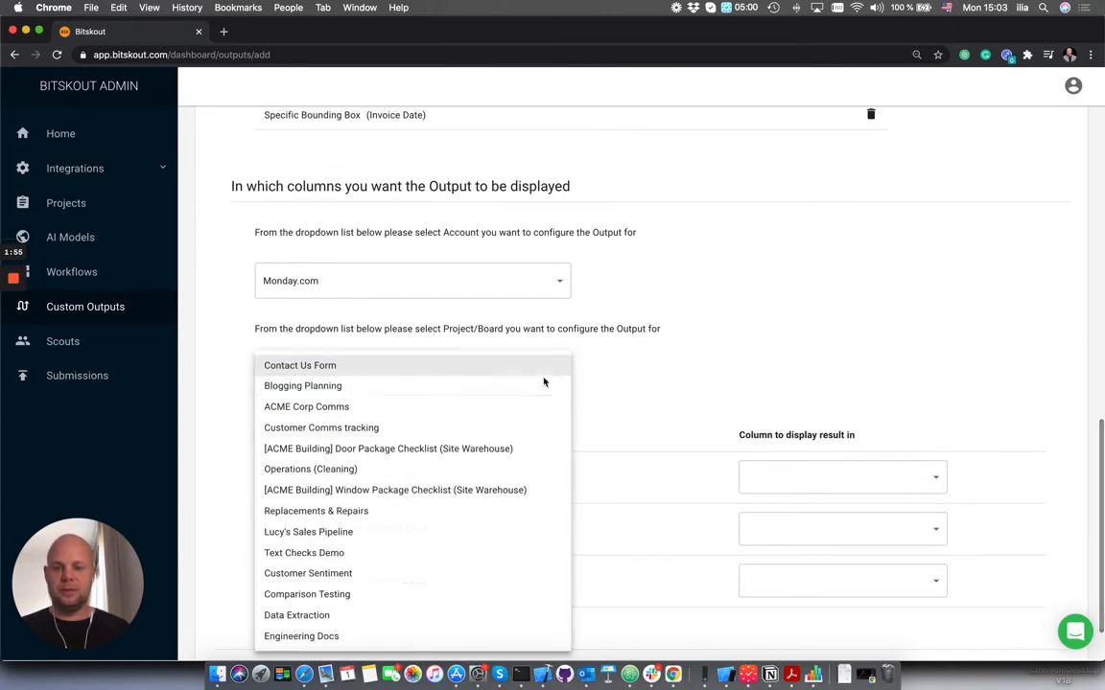
left_click(316, 614)
Map Invoice ID to the Invoice ID column, Amount Due to Amount and Invoice Date to Due Date, and save the custom output.
scroll(699, 373, "down", 2)
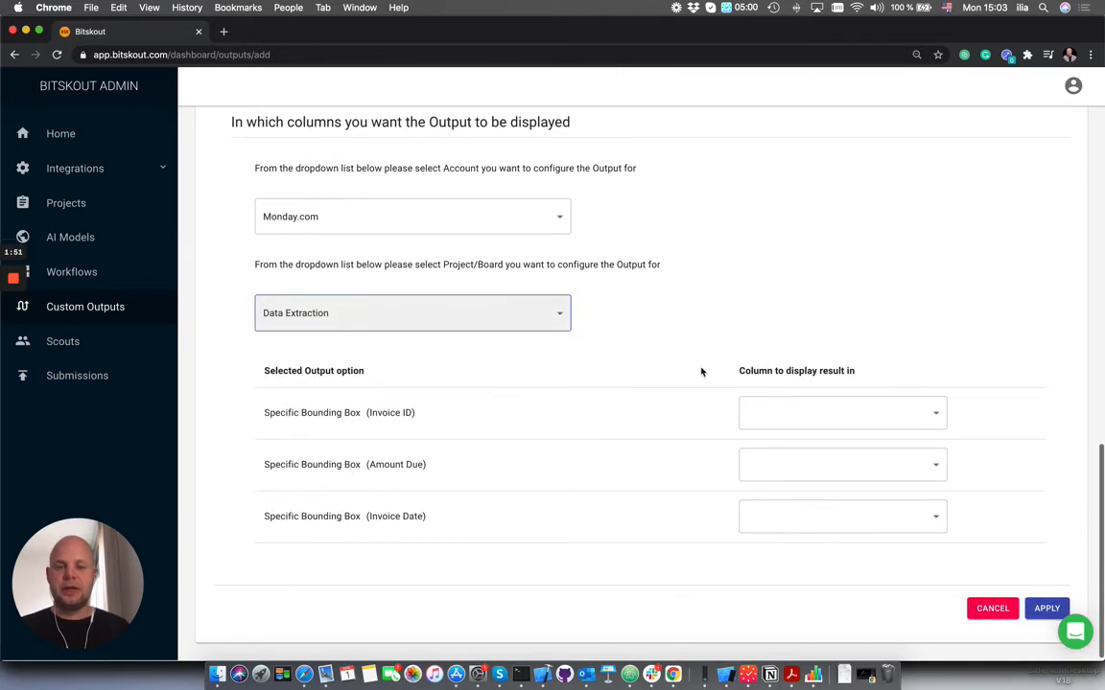
left_click(925, 420)
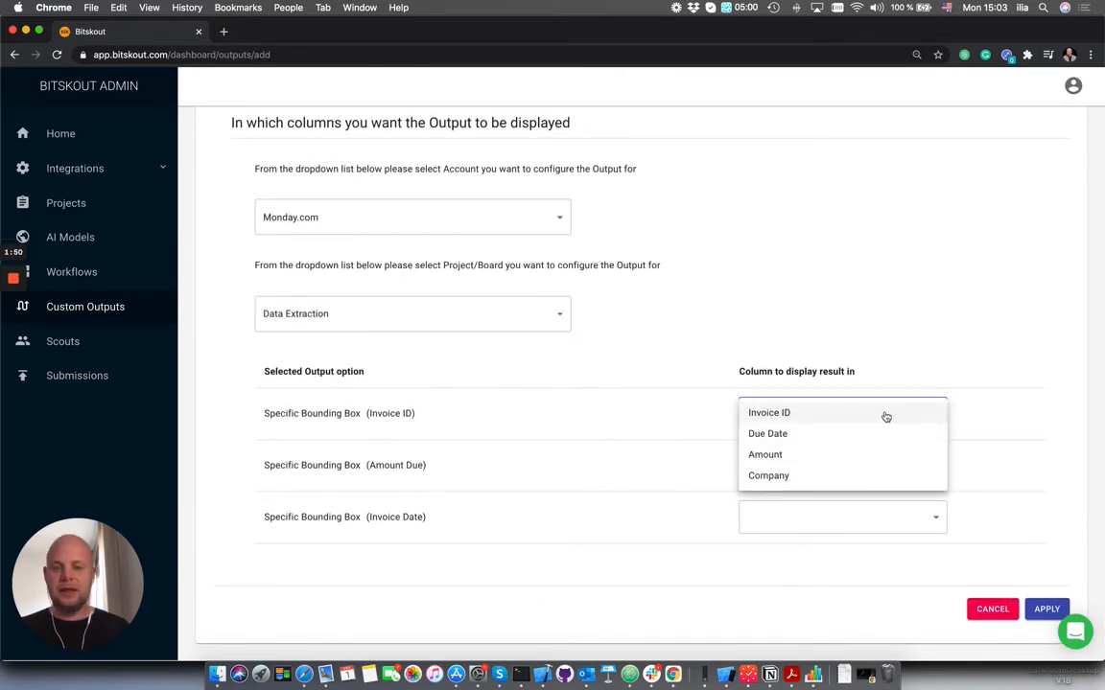
left_click(882, 413)
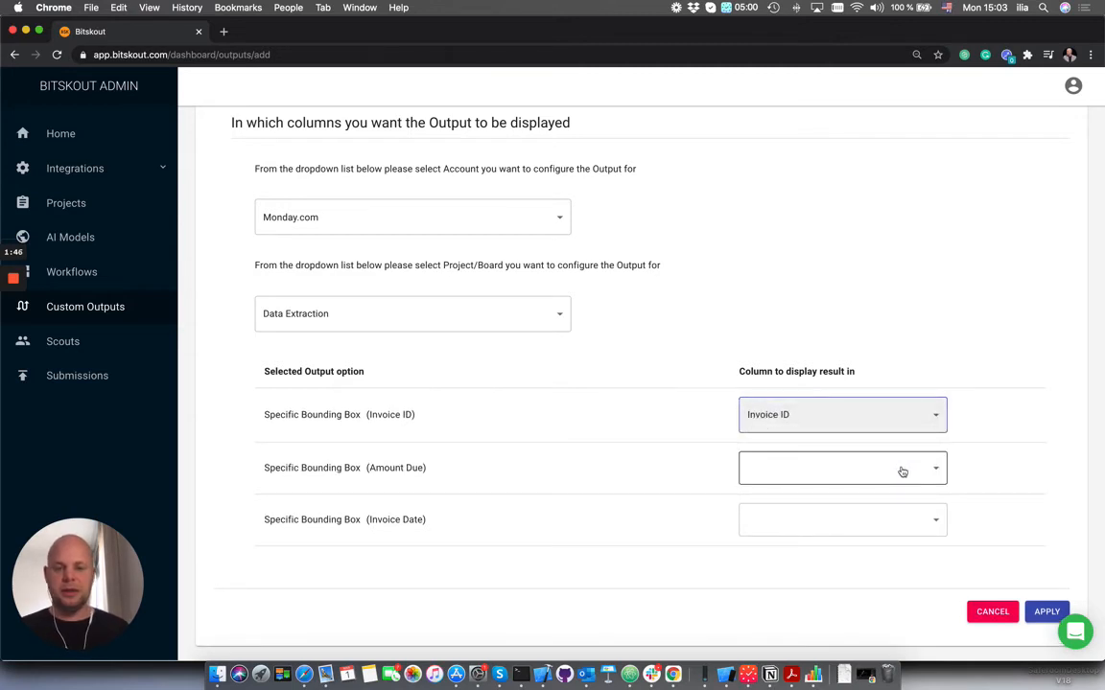
left_click(902, 472)
left_click(836, 511)
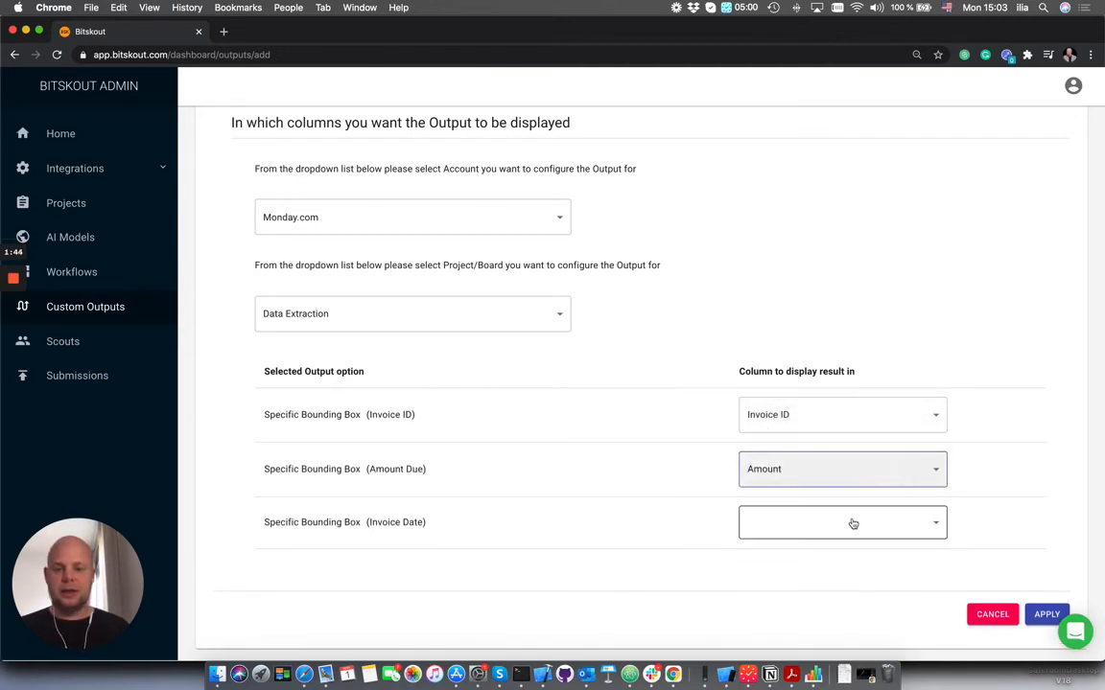
left_click(852, 525)
left_click(833, 547)
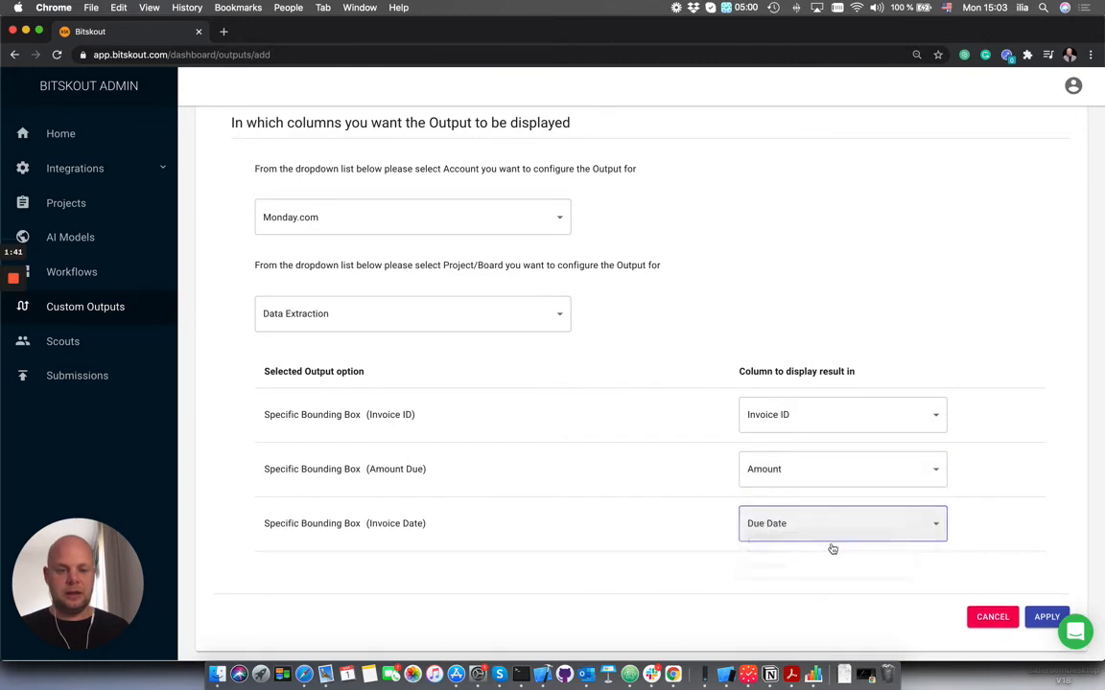
left_click(1046, 617)
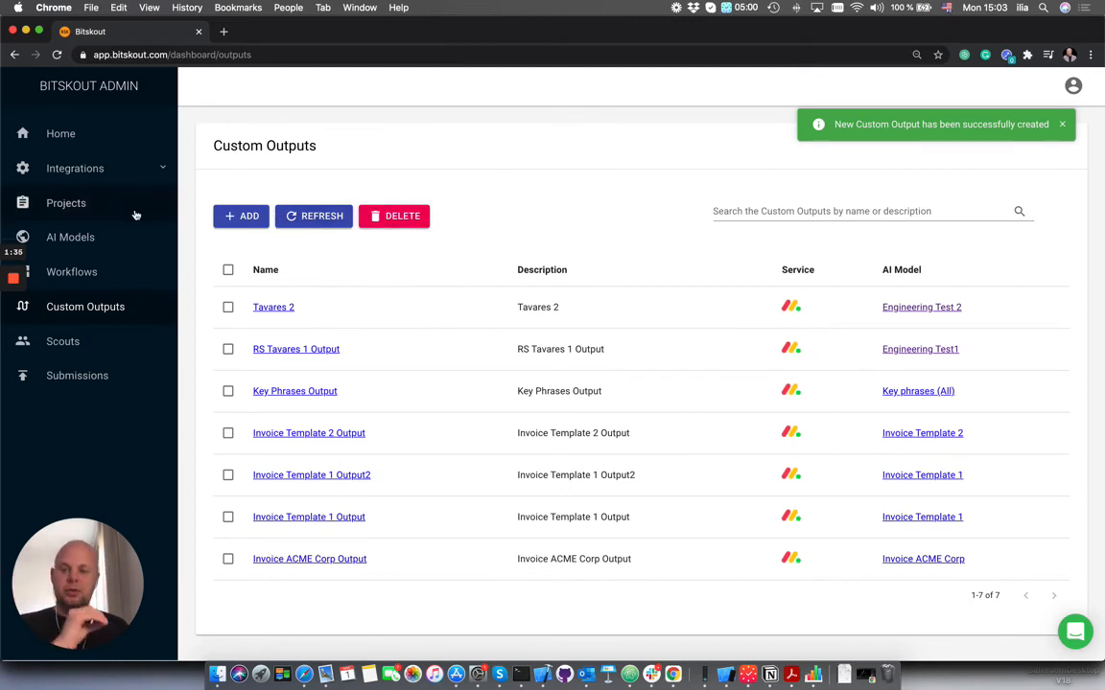
Start a new workflow named "Invoice ACME Corp", leaving its description empty.
left_click(73, 271)
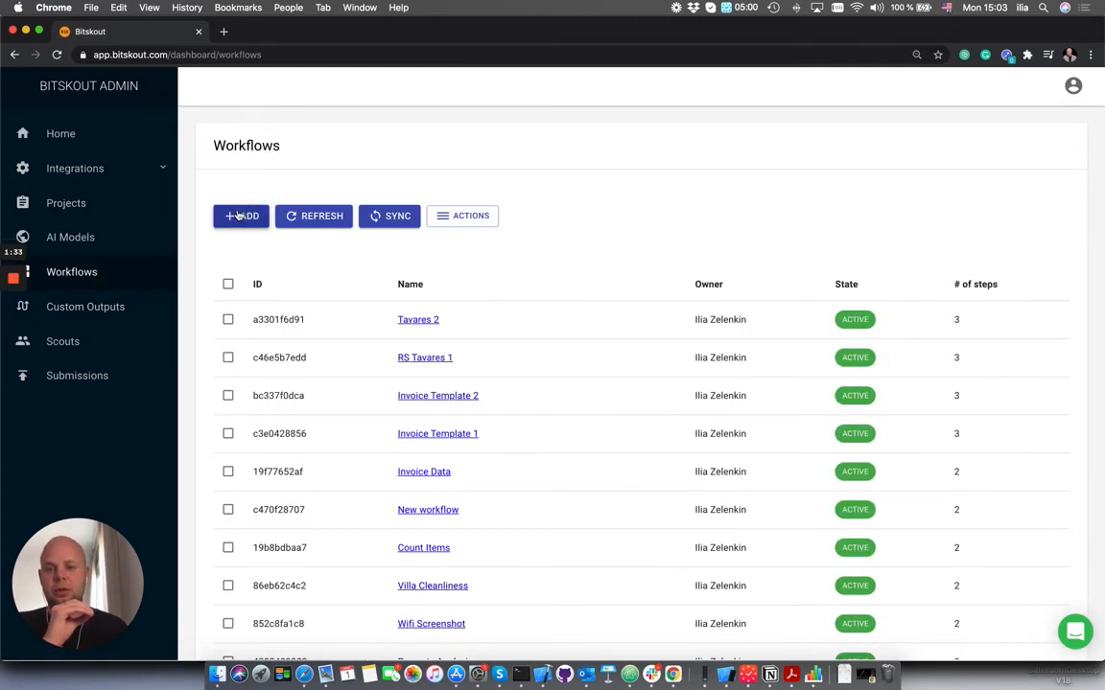
left_click(239, 215)
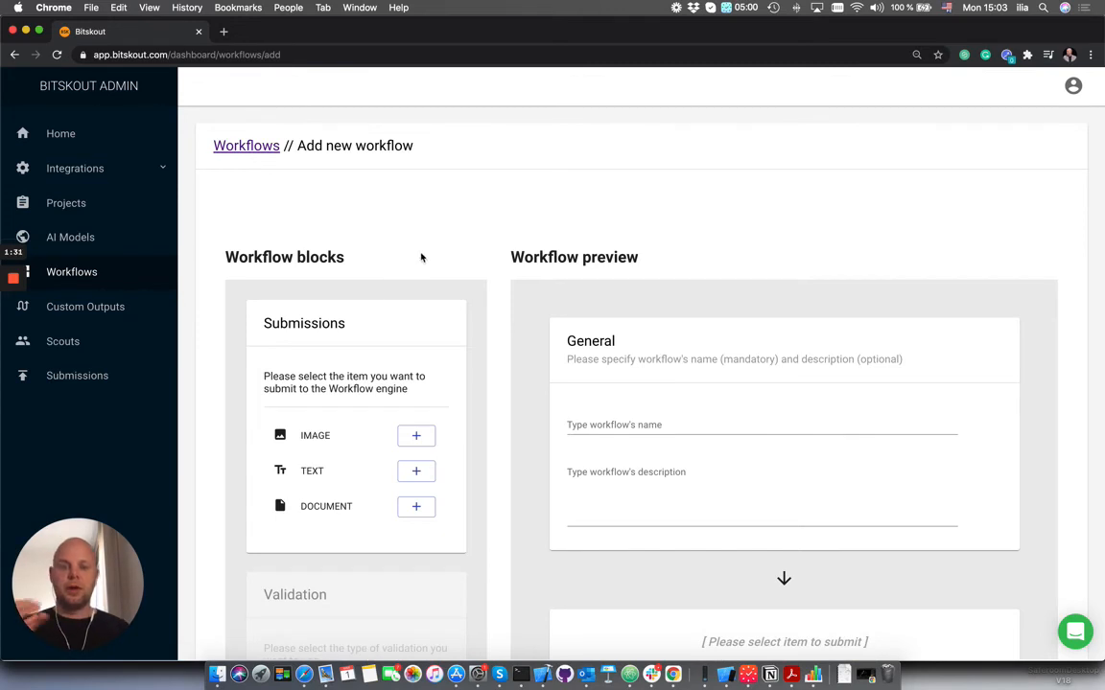
left_click(609, 423)
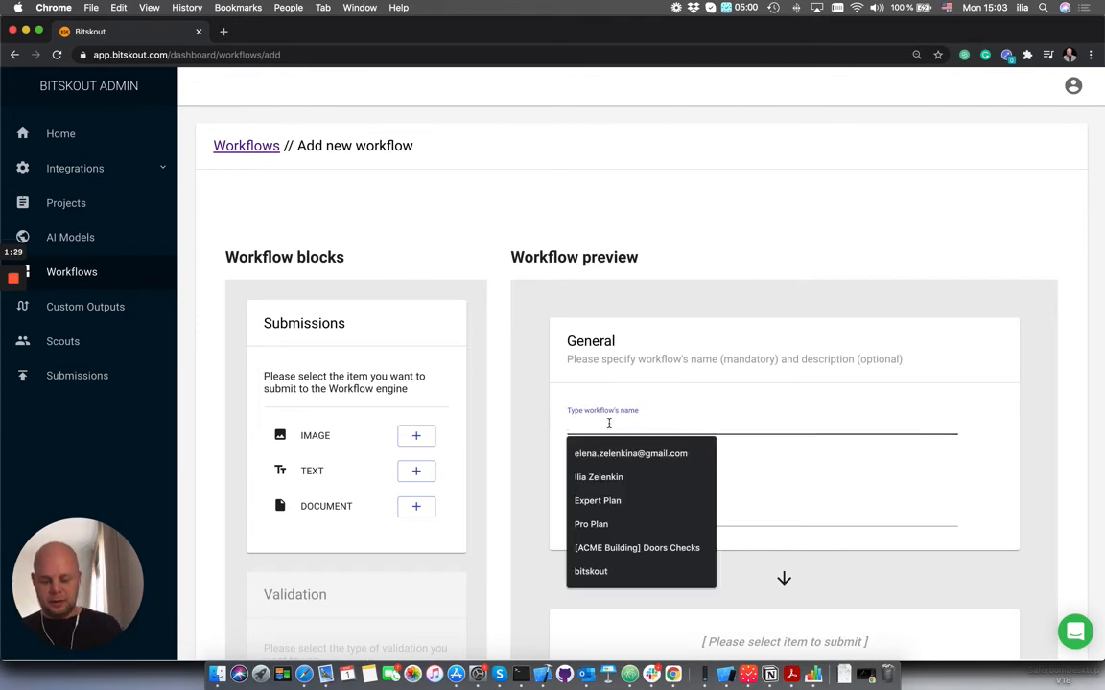
type("In")
key("BackSpace")
key("BackSpace")
key("BackSpace")
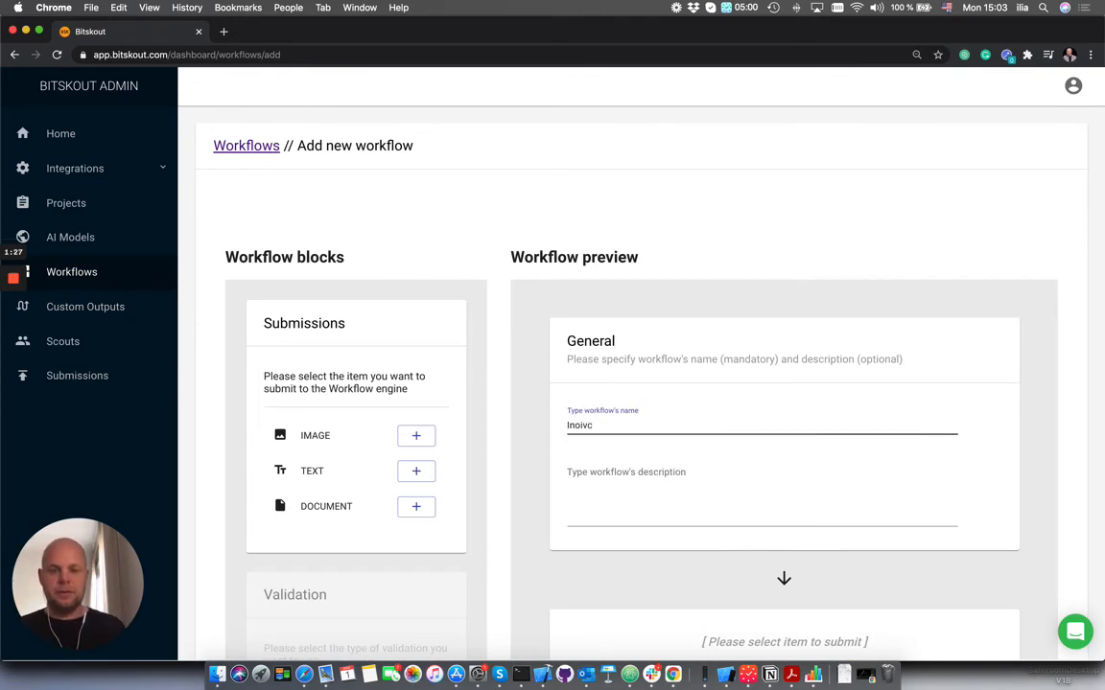
type("e ACME Corp")
left_click(658, 482)
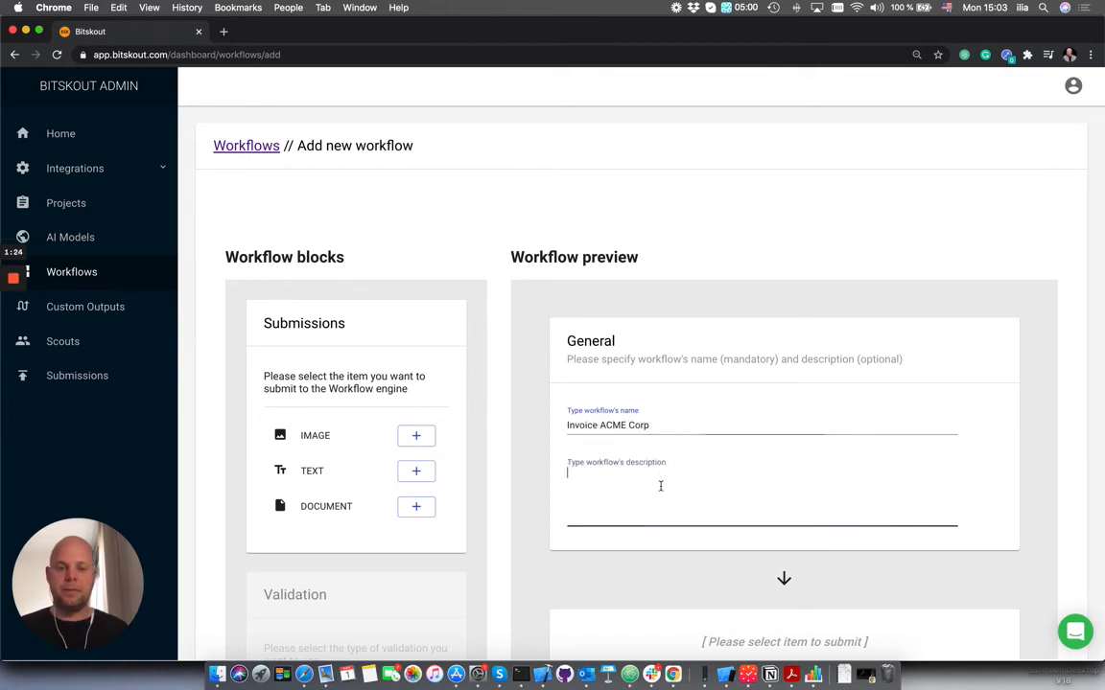
Add a Document submission block and an AI Validation block to the workflow, and save the validation with the Invoice ACME Corp model.
scroll(658, 486, "down", 5)
left_click(415, 225)
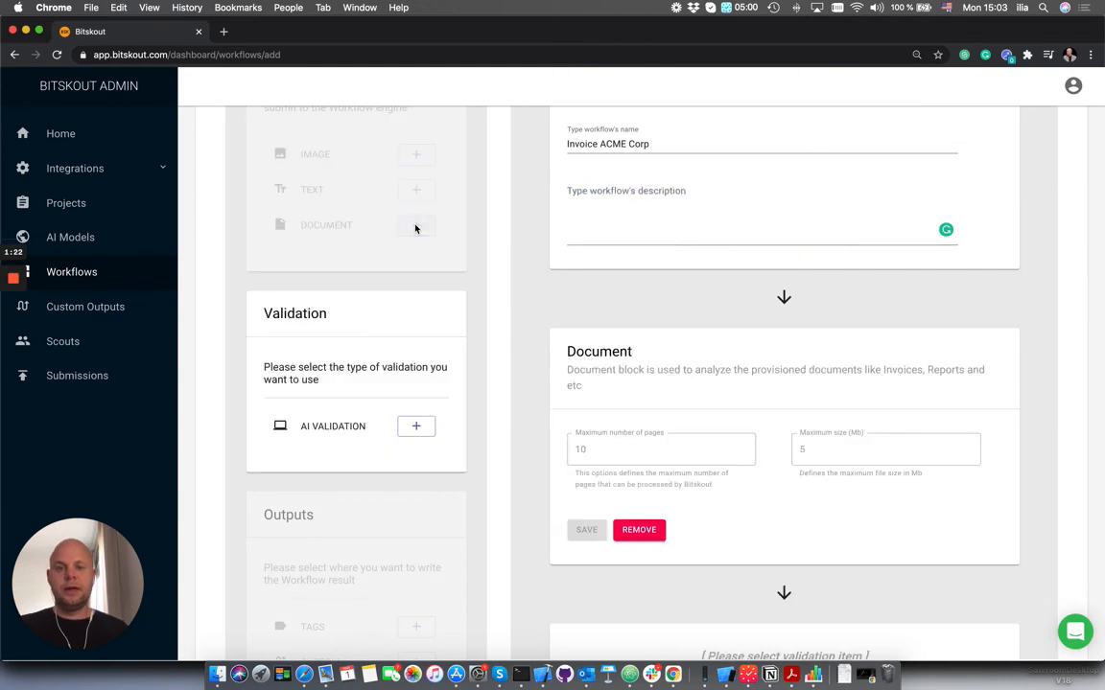
left_click(427, 433)
scroll(517, 458, "down", 5)
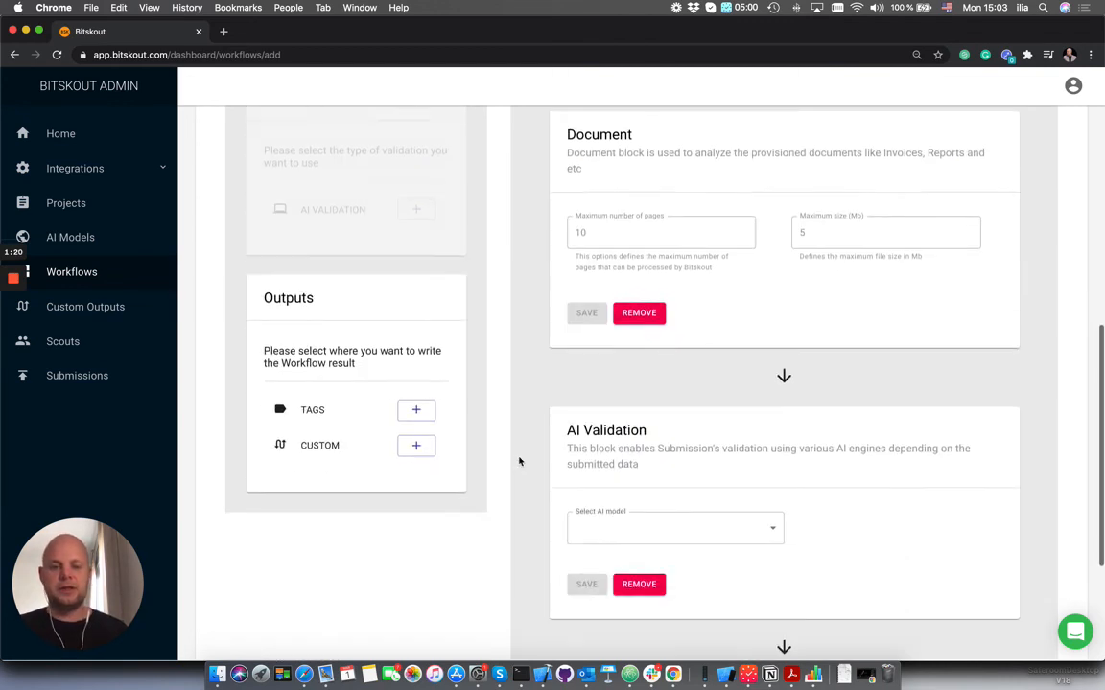
left_click(725, 425)
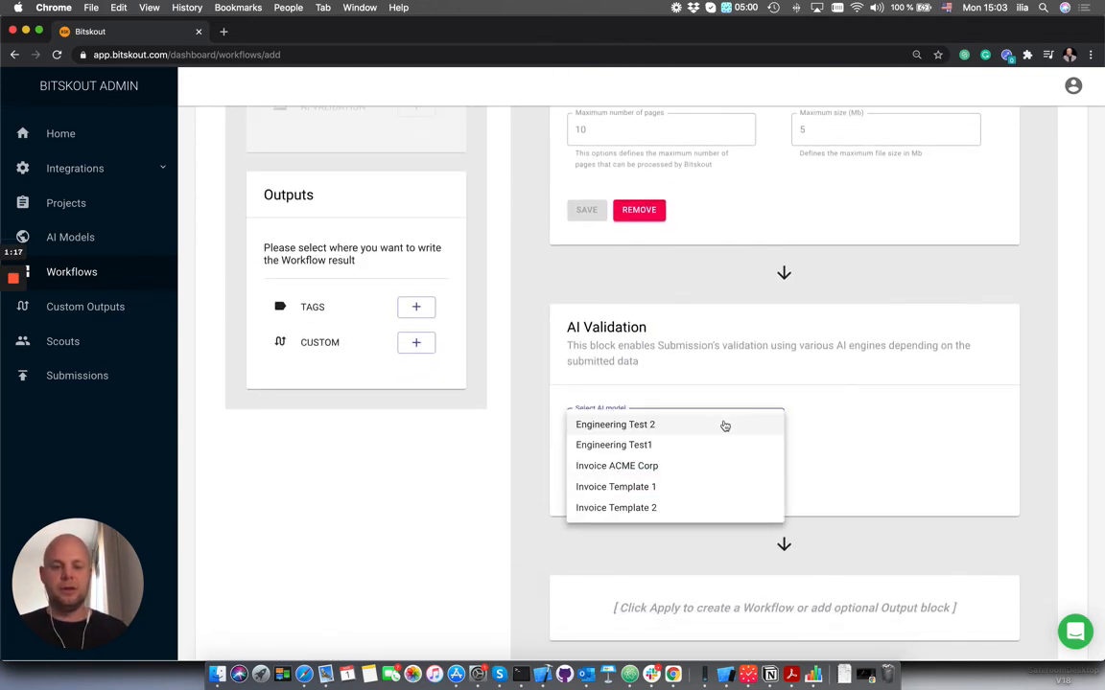
left_click(635, 467)
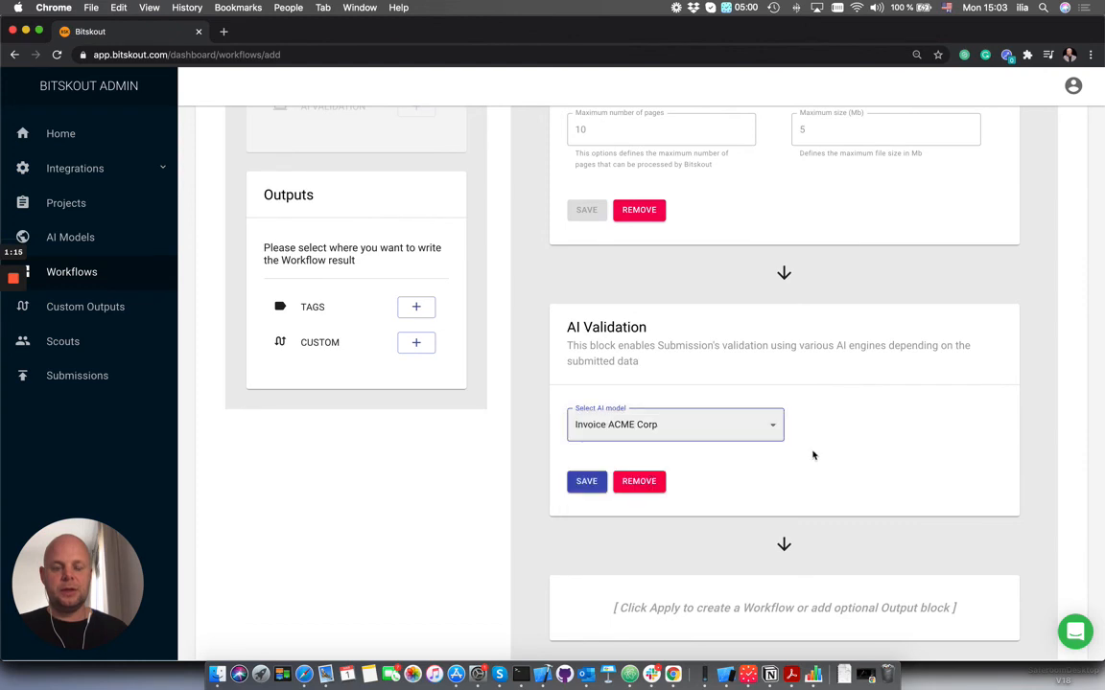
scroll(735, 412, "down", 2)
left_click(592, 375)
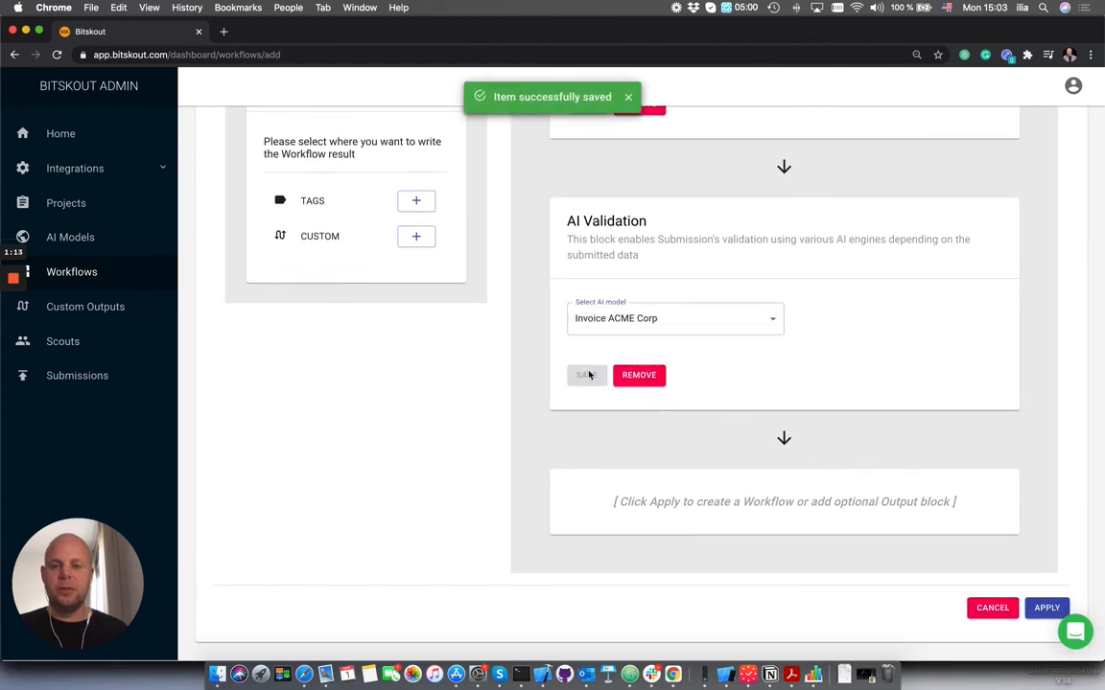
Add a Custom Output block saved with Invoice ACME Corp Output, and create the workflow.
left_click(418, 235)
scroll(694, 427, "down", 3)
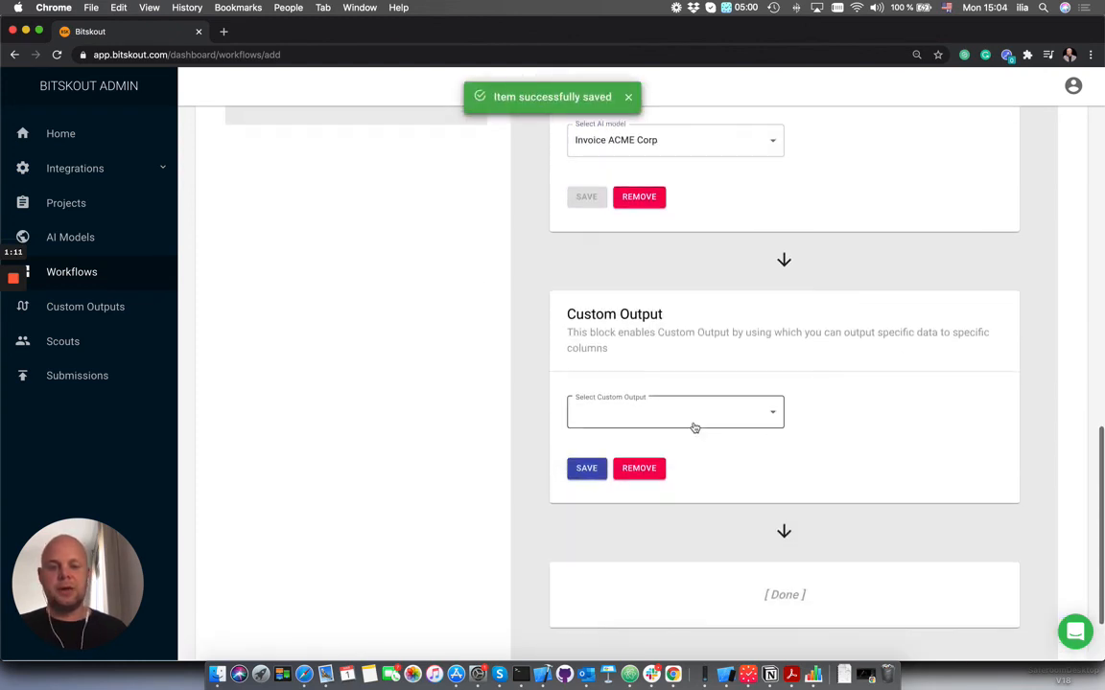
left_click(694, 428)
left_click(697, 417)
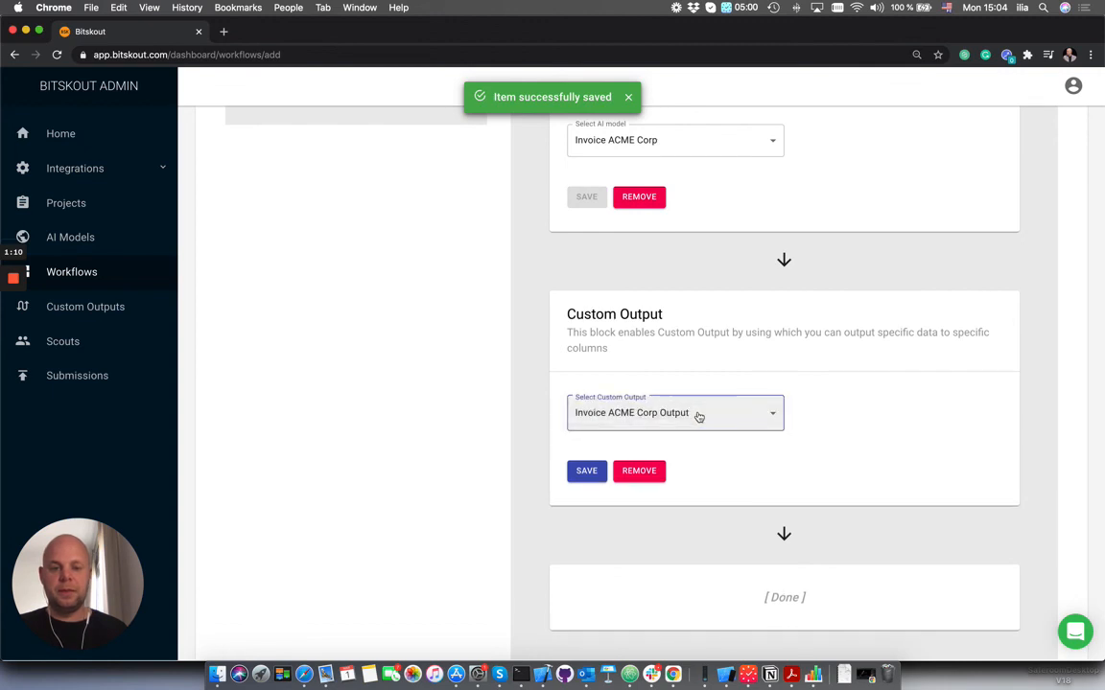
left_click(582, 471)
scroll(817, 485, "down", 2)
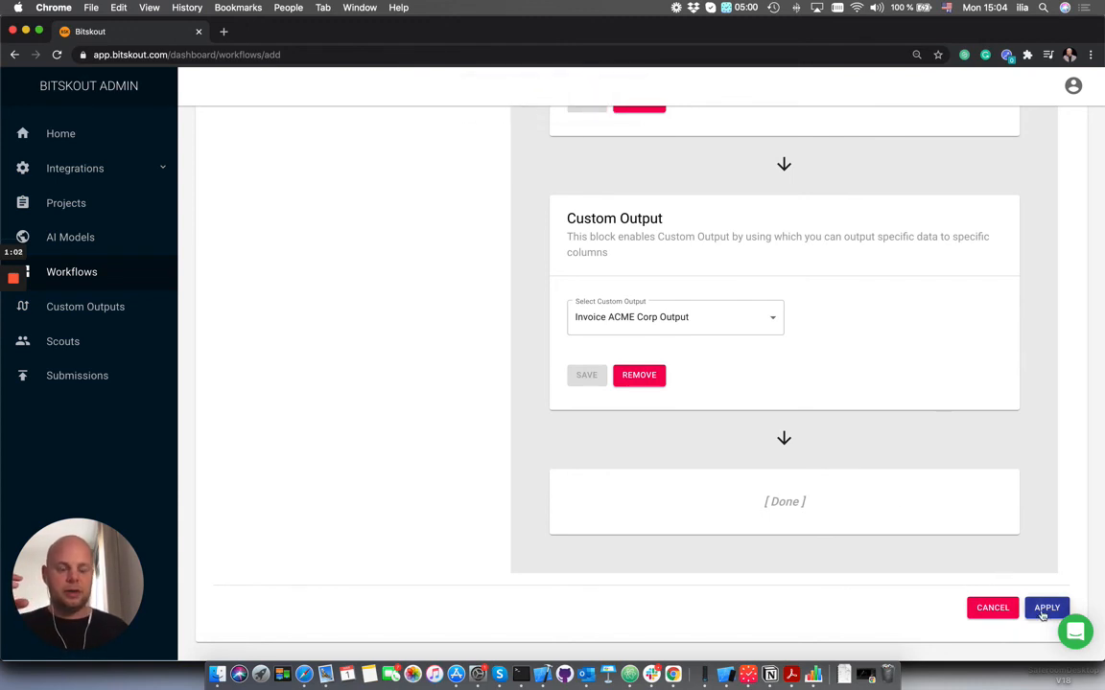
left_click(1043, 613)
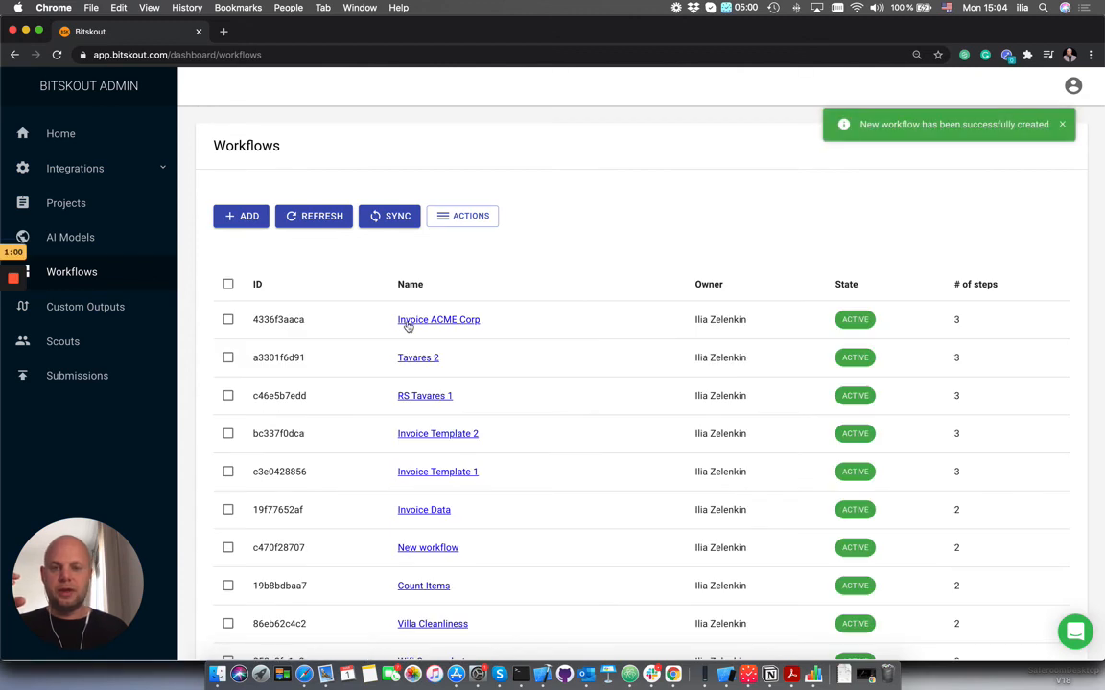
left_click_drag(496, 327, 396, 321)
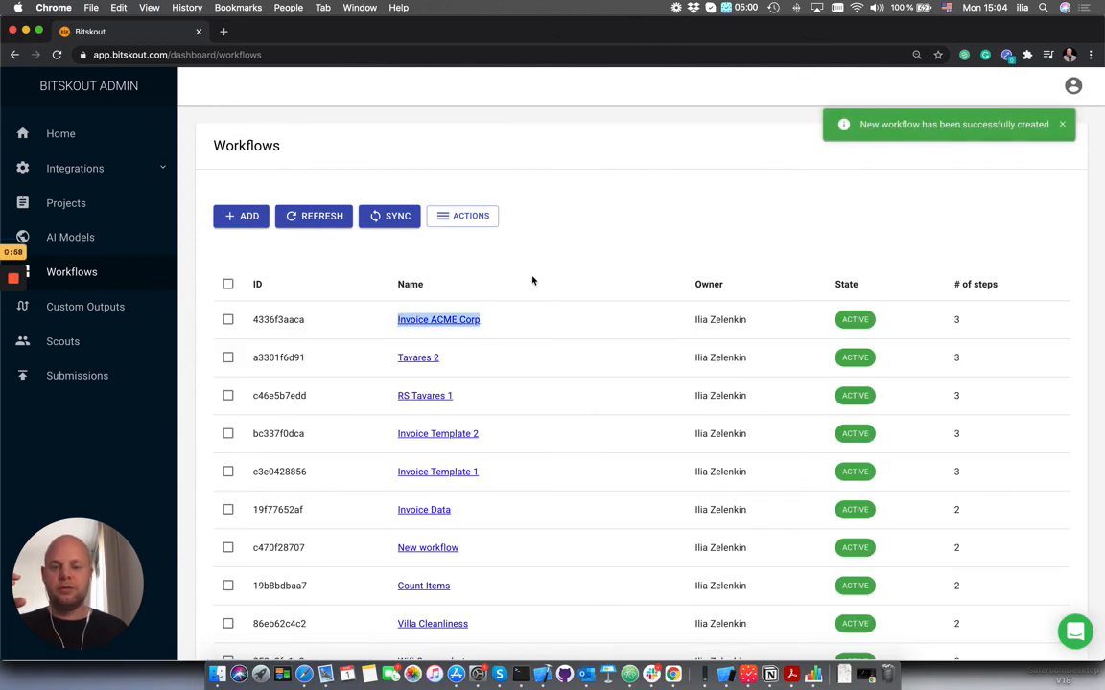
scroll(532, 280, "down", 1)
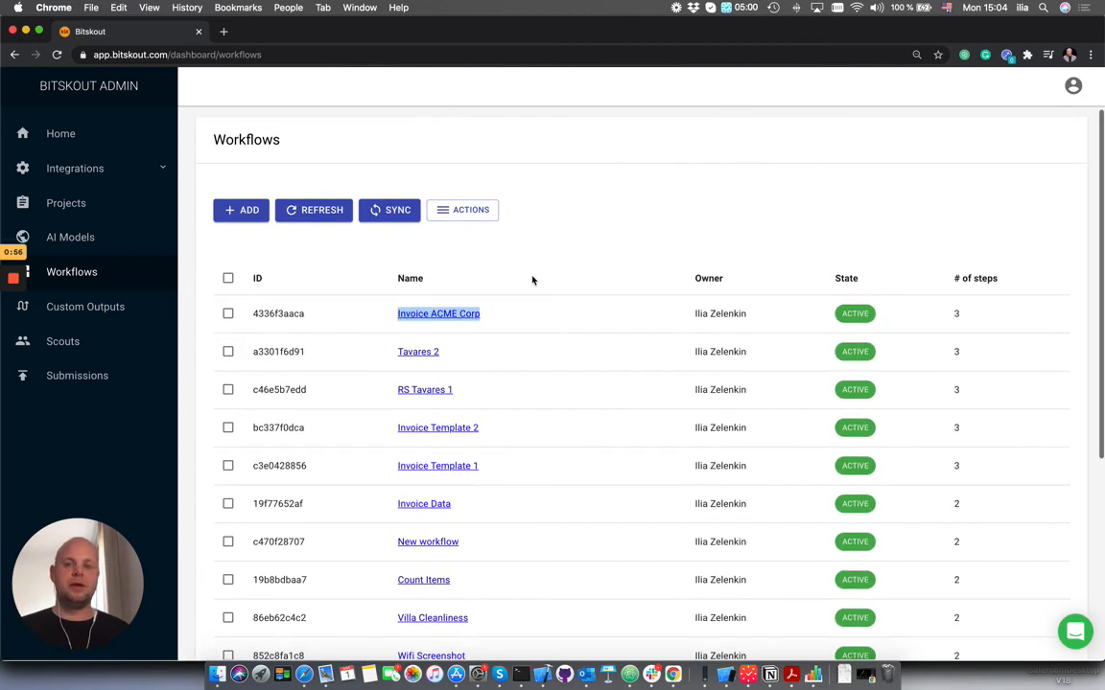